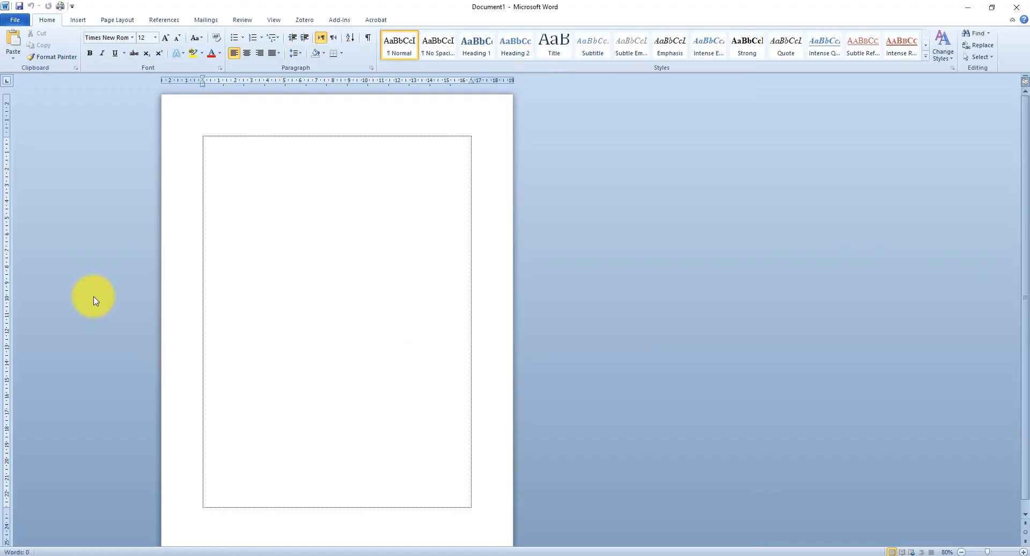
- Show the Zotero citation commands for the blank document and enlarge the page view
click(305, 20)
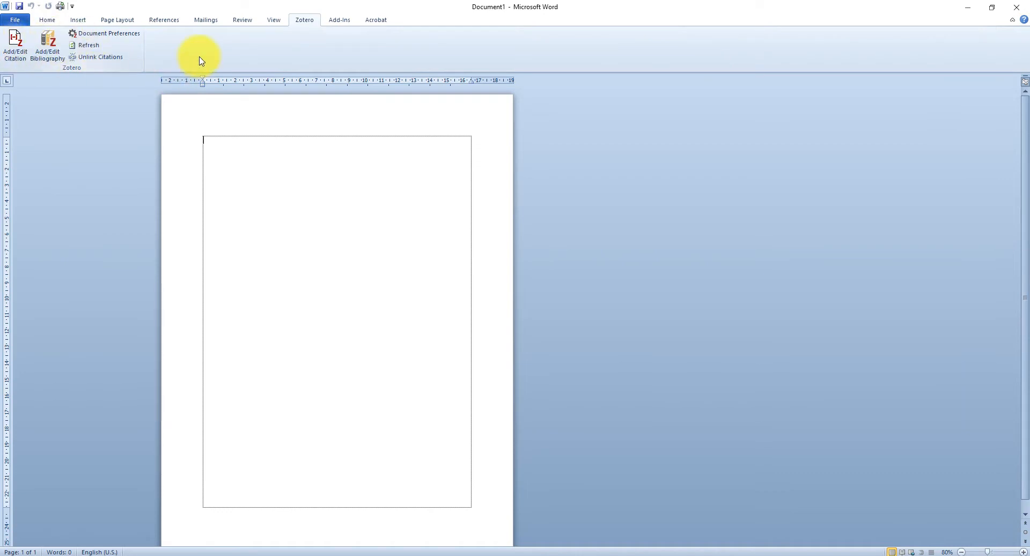
scroll(356, 184, up, 4)
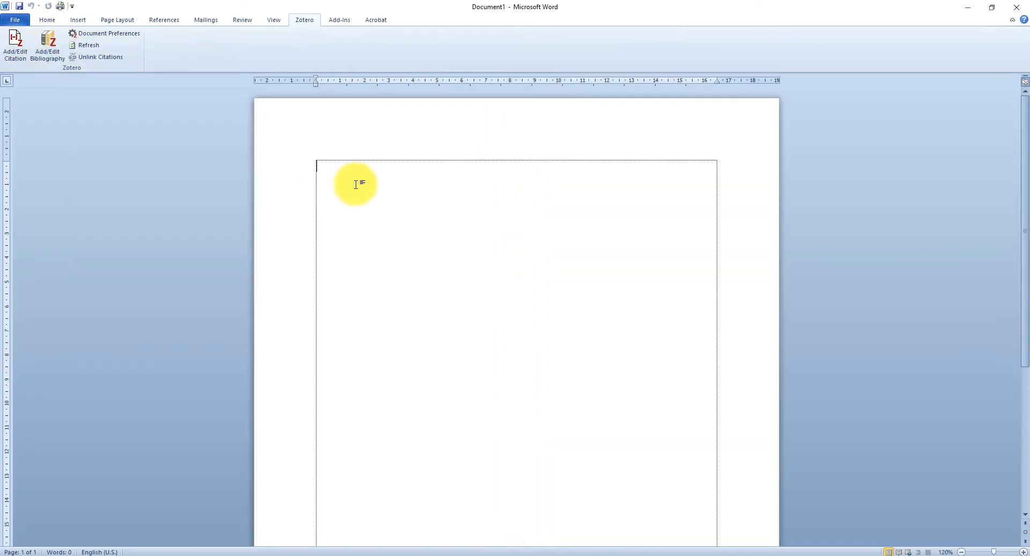
scroll(356, 184, up, 3)
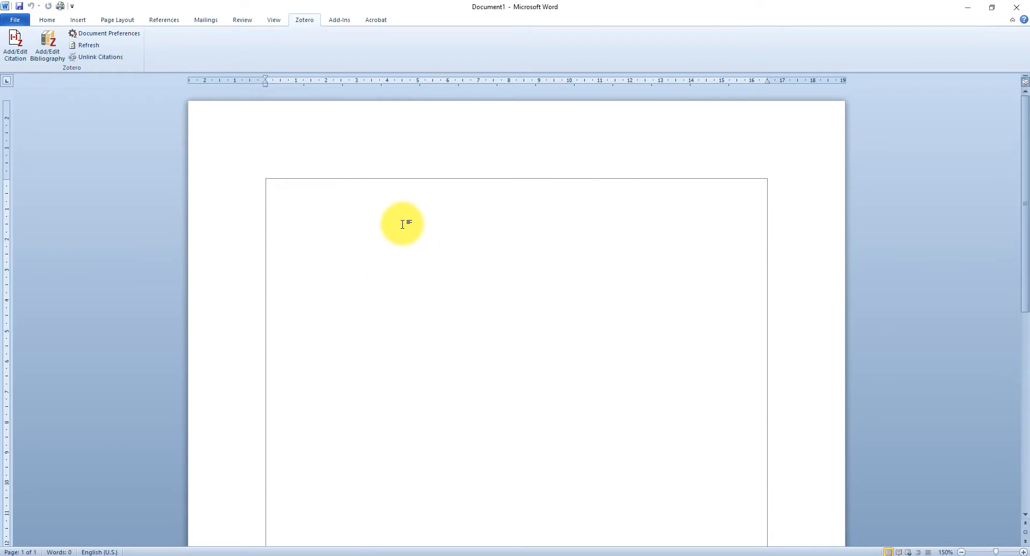
- Switch to Zotero and examine the Book Psikologi and Jurnal collections, including the details of the first article in Jurnal
click(964, 11)
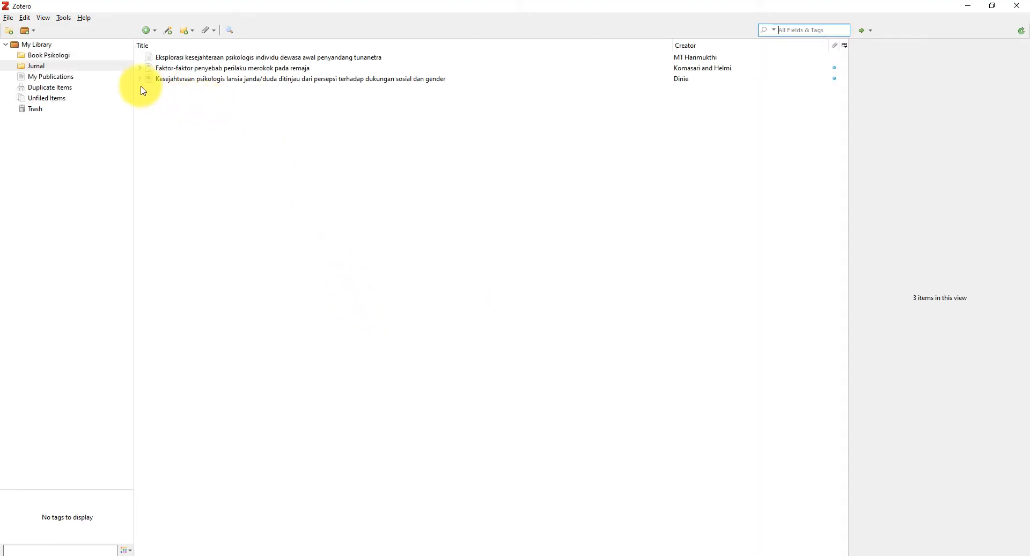
click(35, 55)
click(40, 66)
click(53, 57)
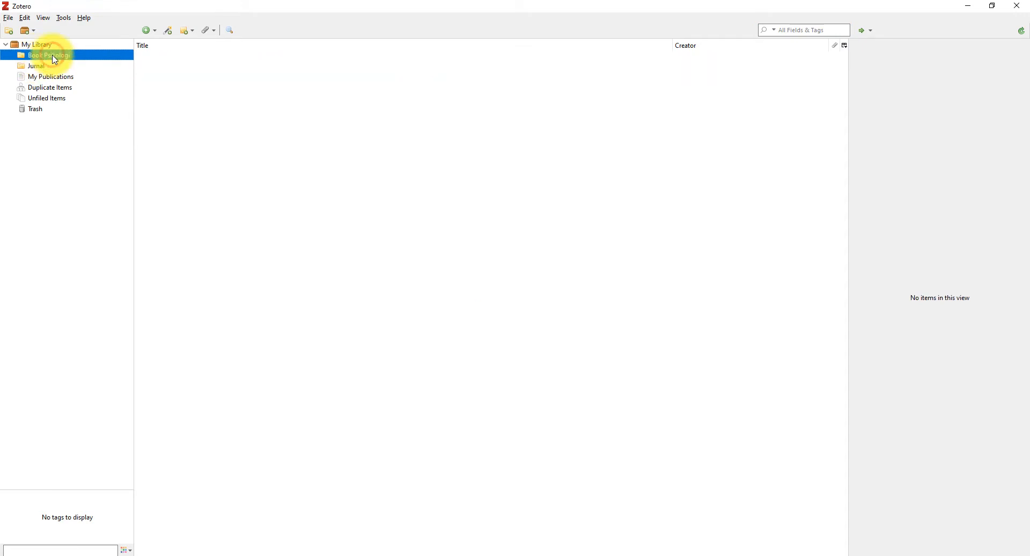
click(55, 64)
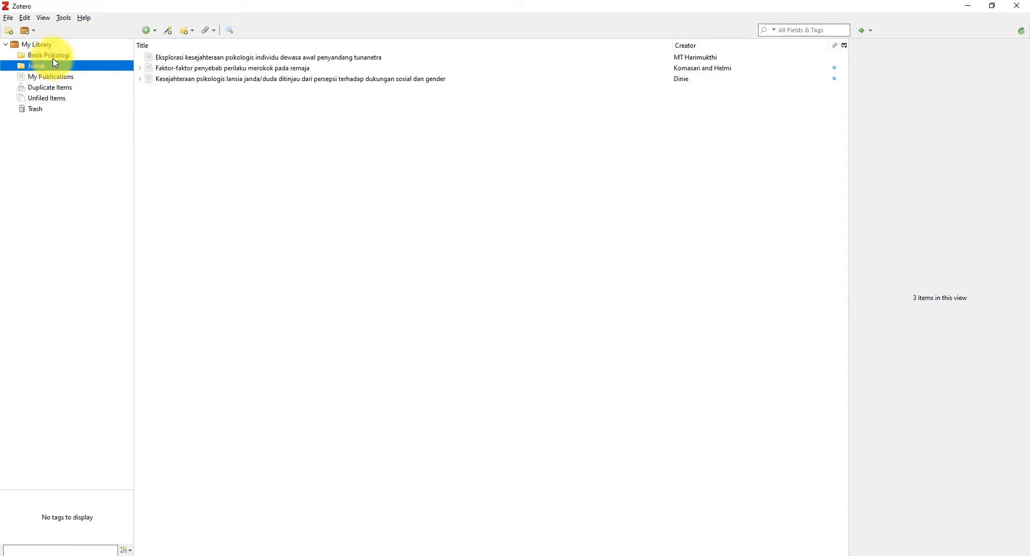
click(32, 55)
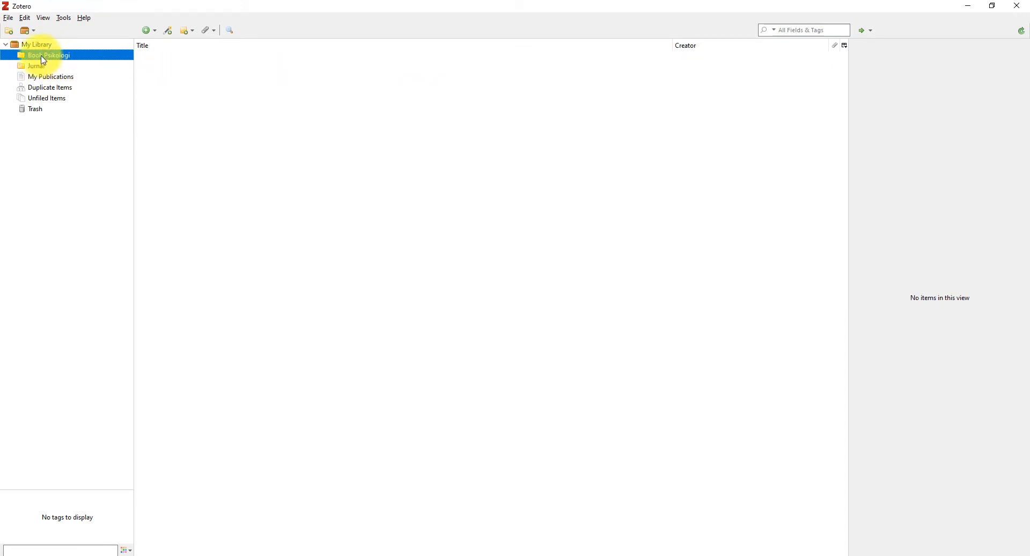
click(40, 66)
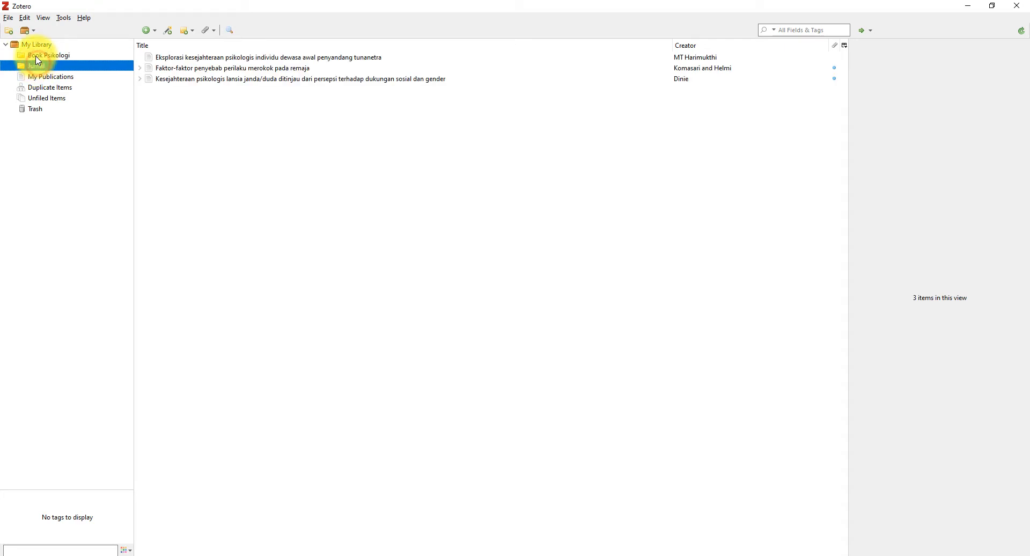
click(261, 239)
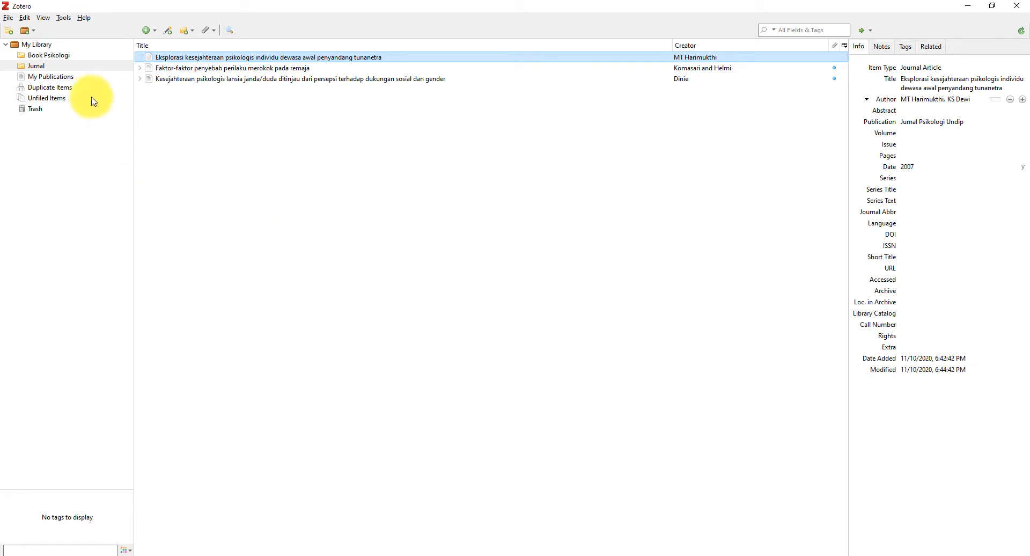
click(55, 64)
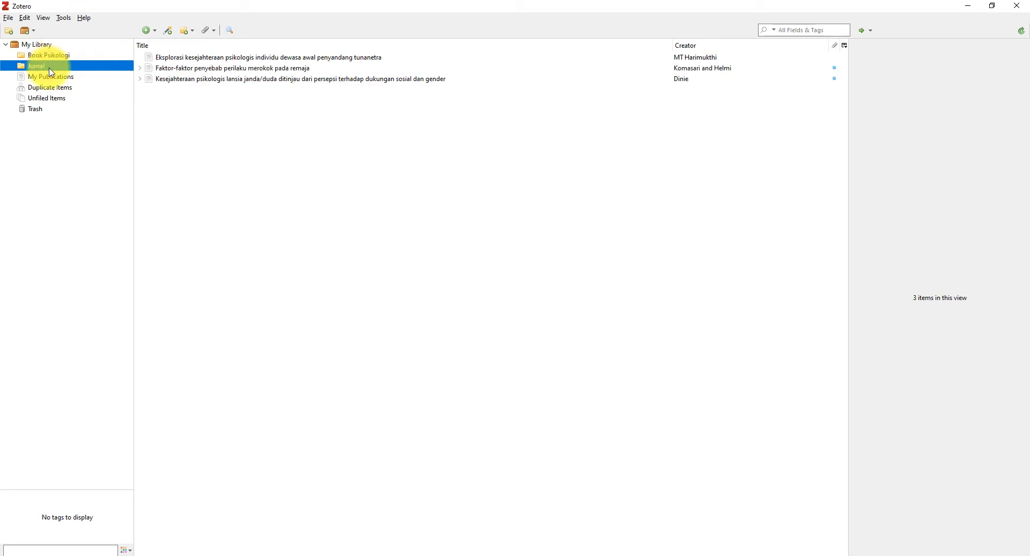
- Create a new collection named Pendidikan in My Library
click(10, 35)
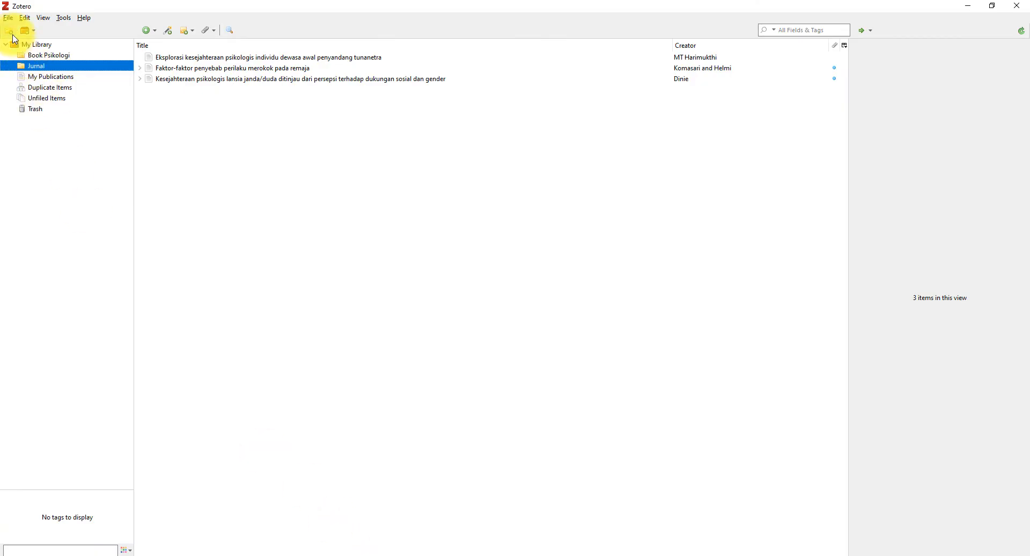
click(11, 32)
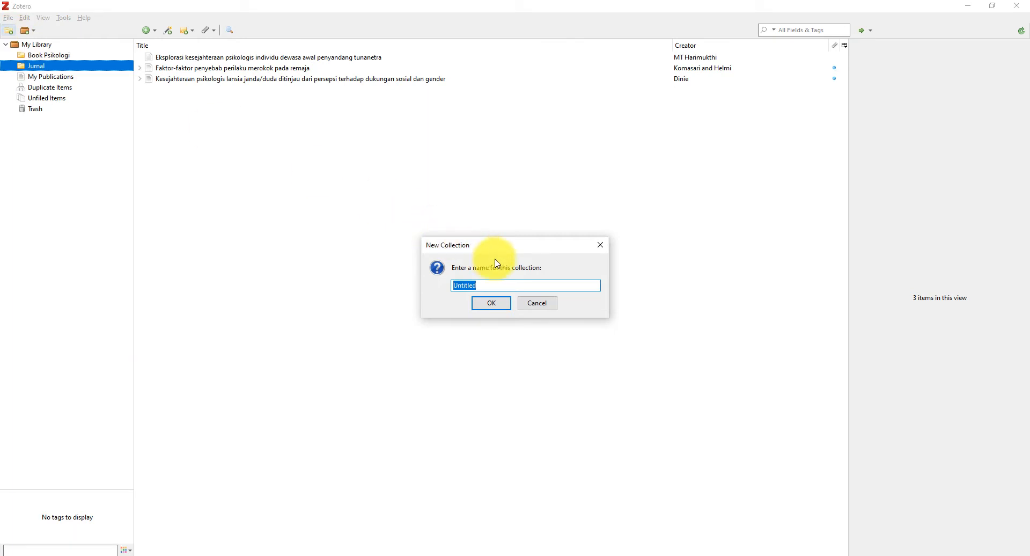
text(J)
click(492, 303)
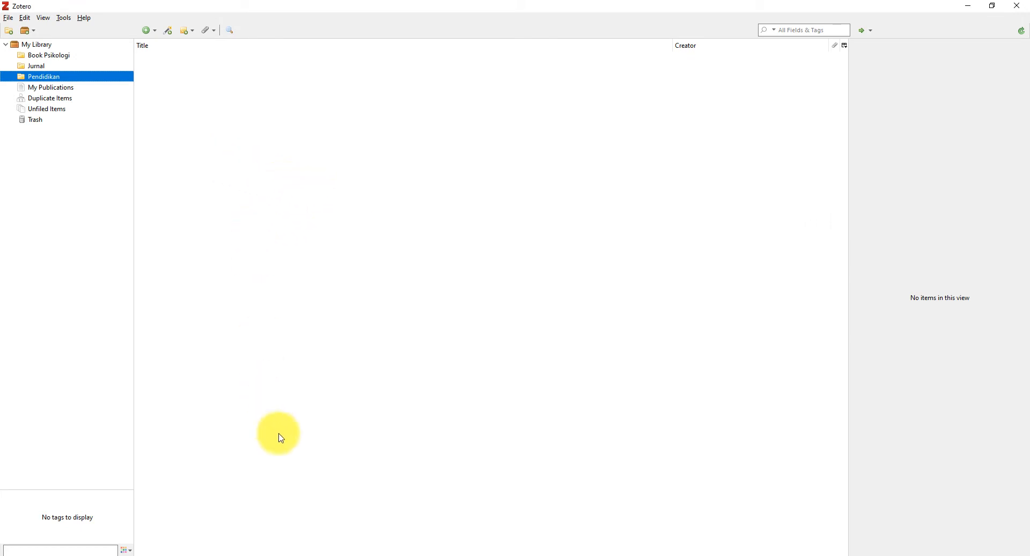
- Switch to Word, open the recent document MENAKAR MUTU PENDIDIKAN TINGGI.docx and enable it for editing
mouse_move(286, 554)
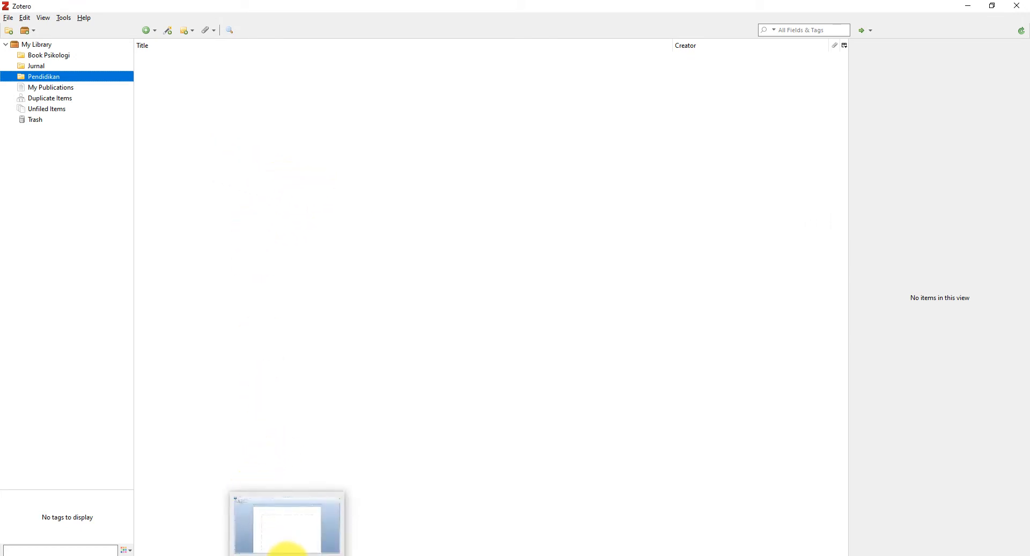
click(288, 552)
click(310, 213)
click(16, 20)
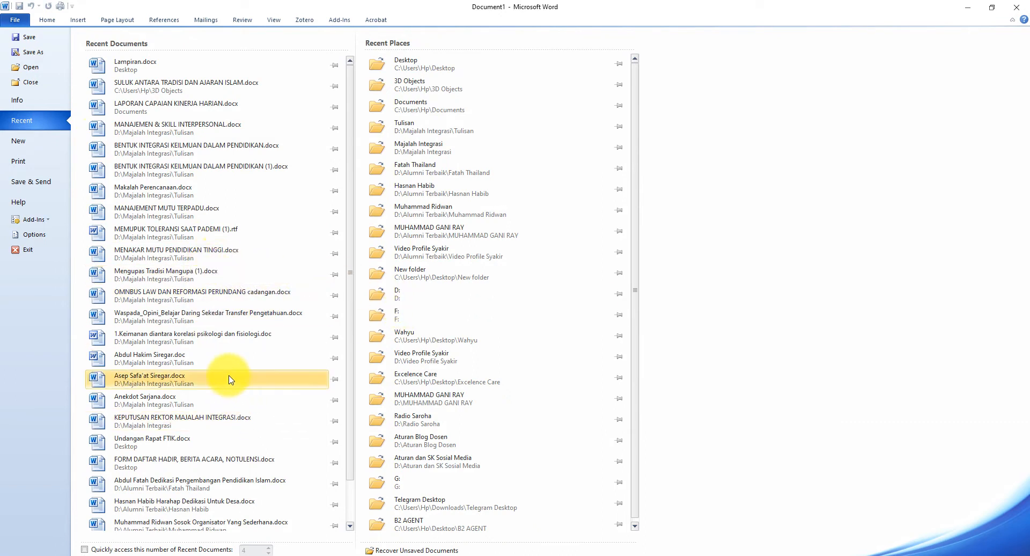
scroll(228, 380, down, 1)
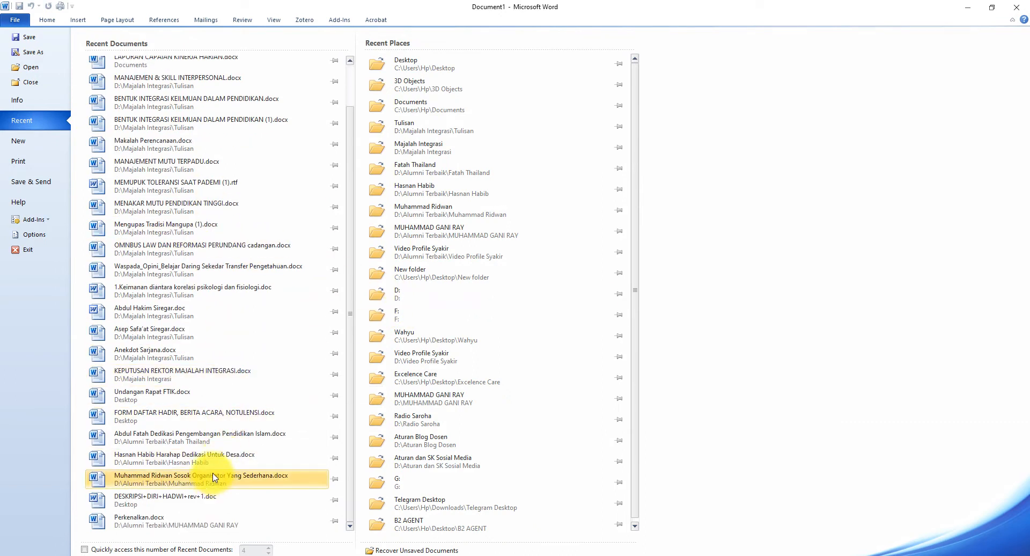
scroll(232, 476, up, 1)
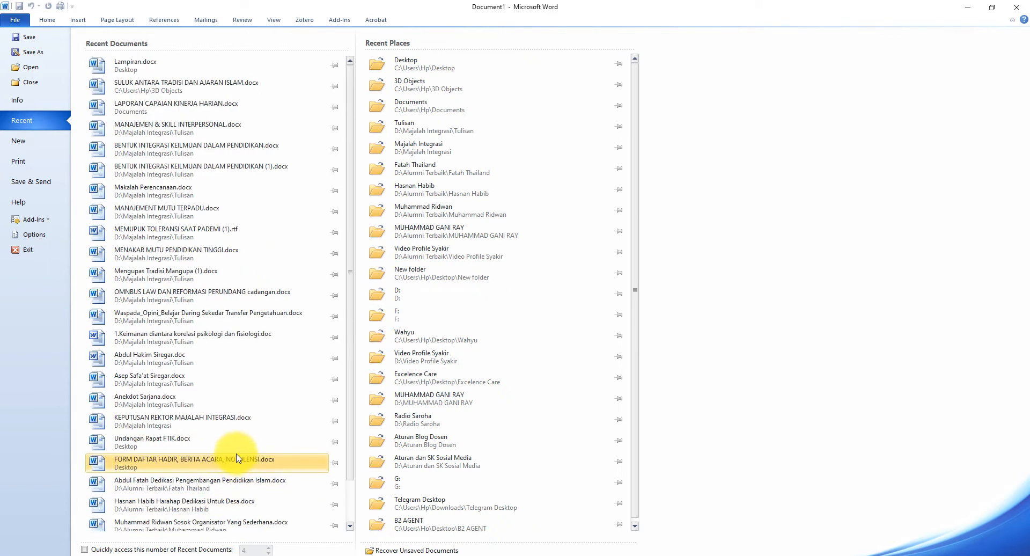
click(202, 259)
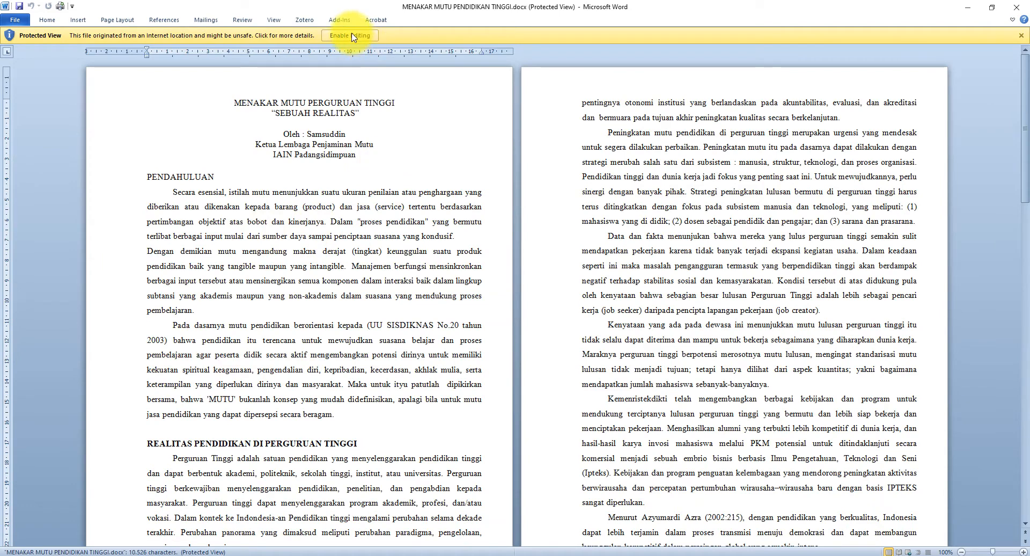
click(353, 30)
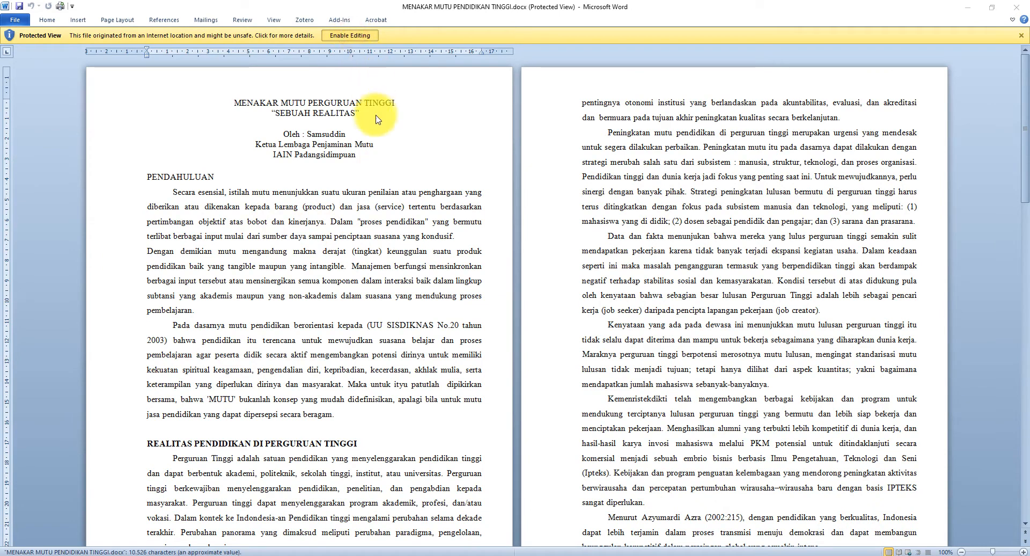
- Start a Zotero citation at the end of the first PENDAHULUAN paragraph, using the Chicago Manual of Style 17th edition (full note) style
scroll(343, 258, down, 1)
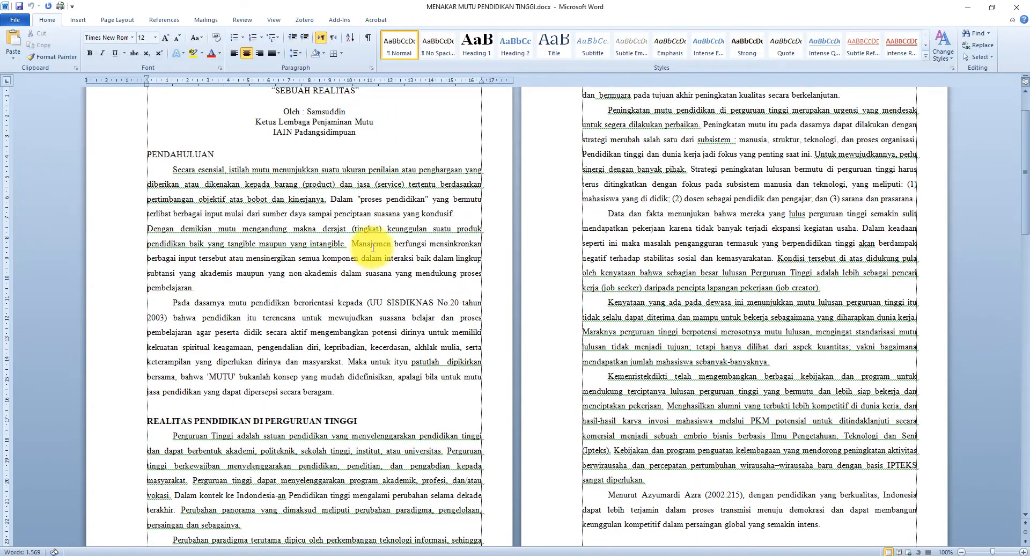
click(458, 223)
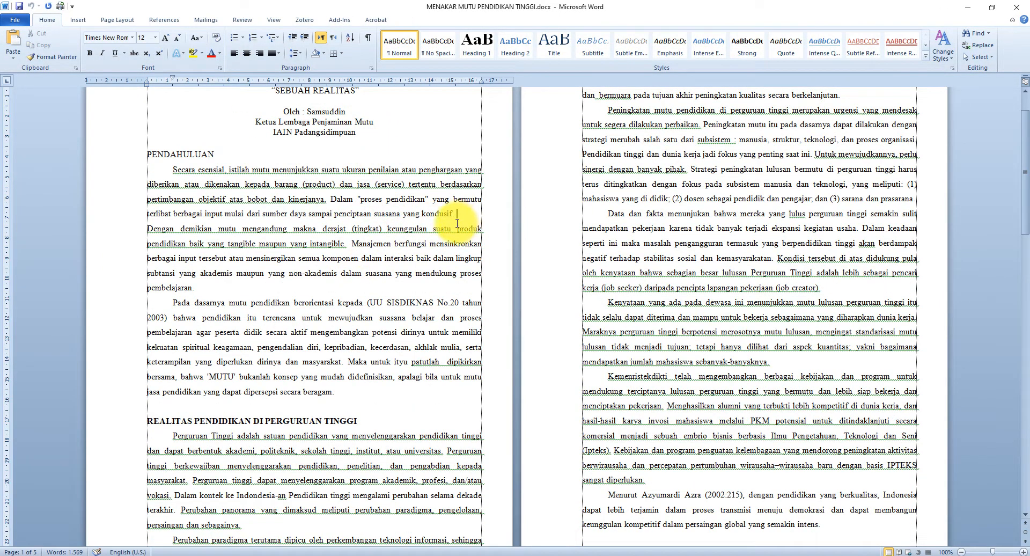
click(302, 20)
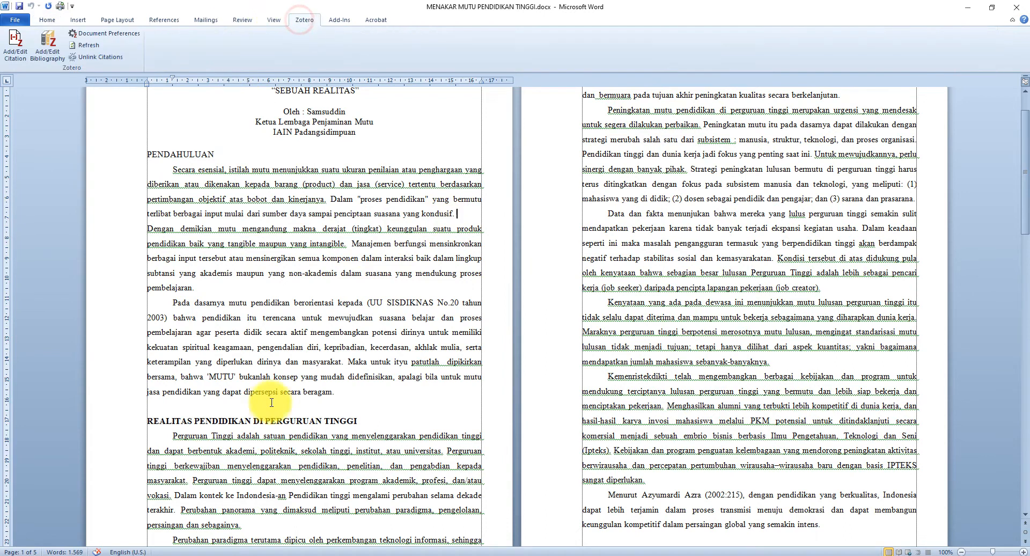
click(338, 554)
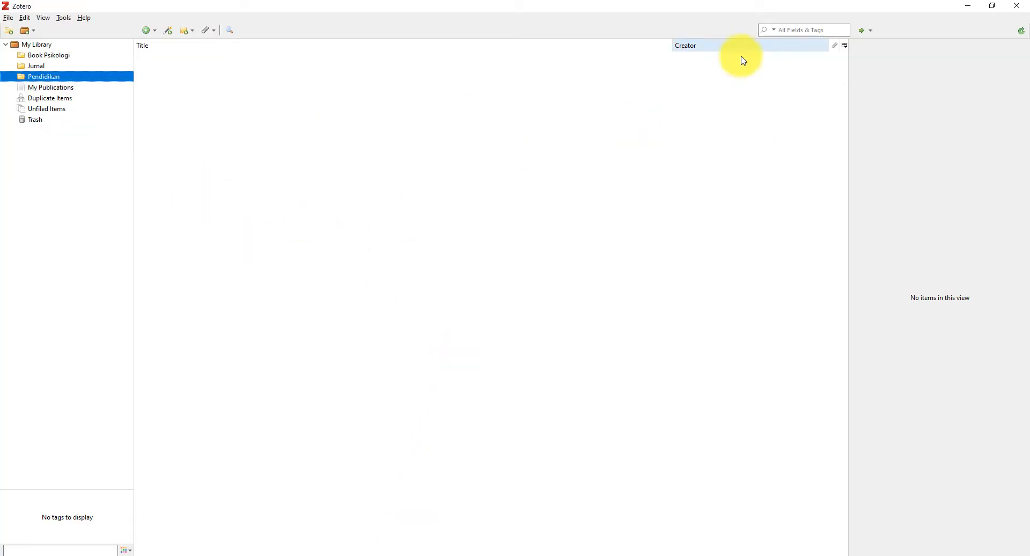
click(969, 7)
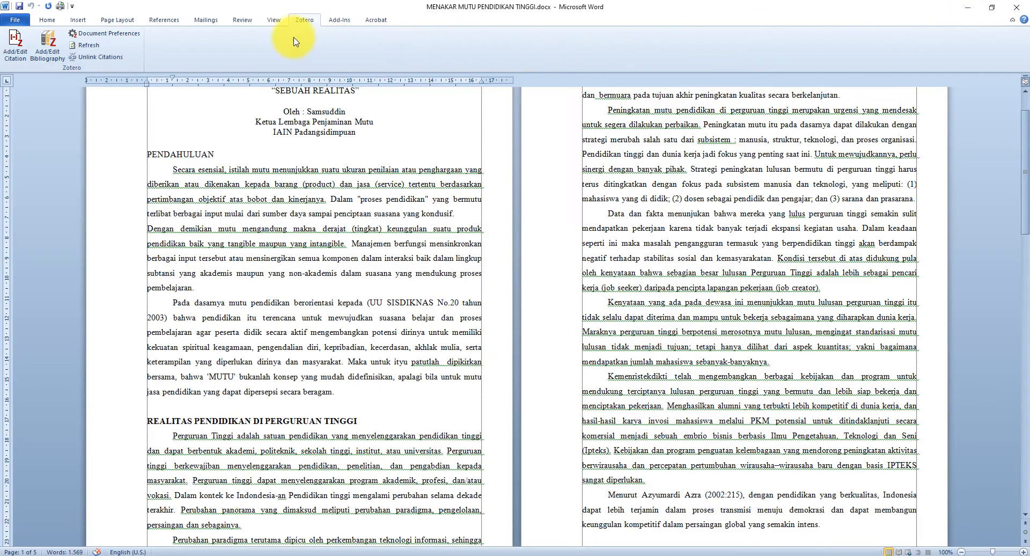
click(11, 48)
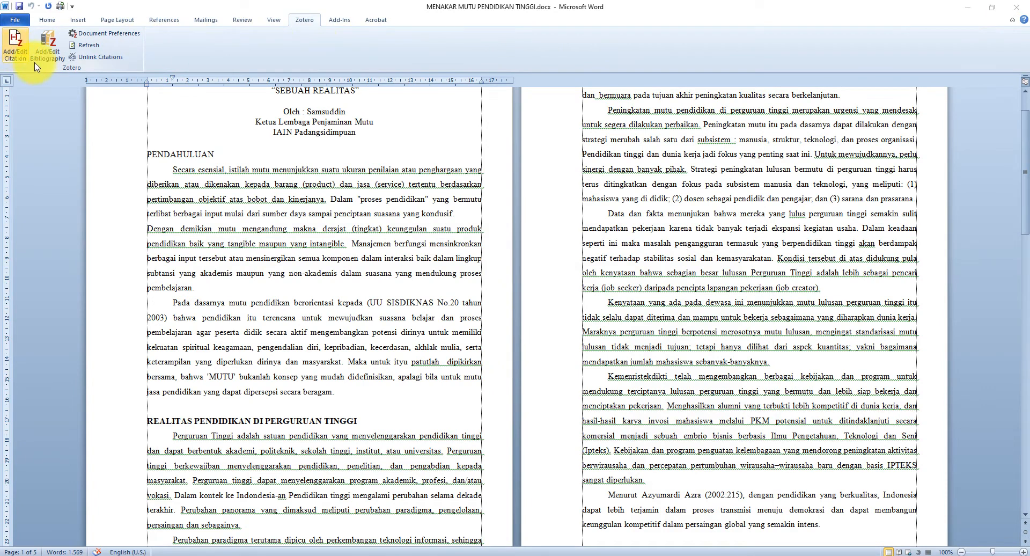
drag(501, 95, 665, 87)
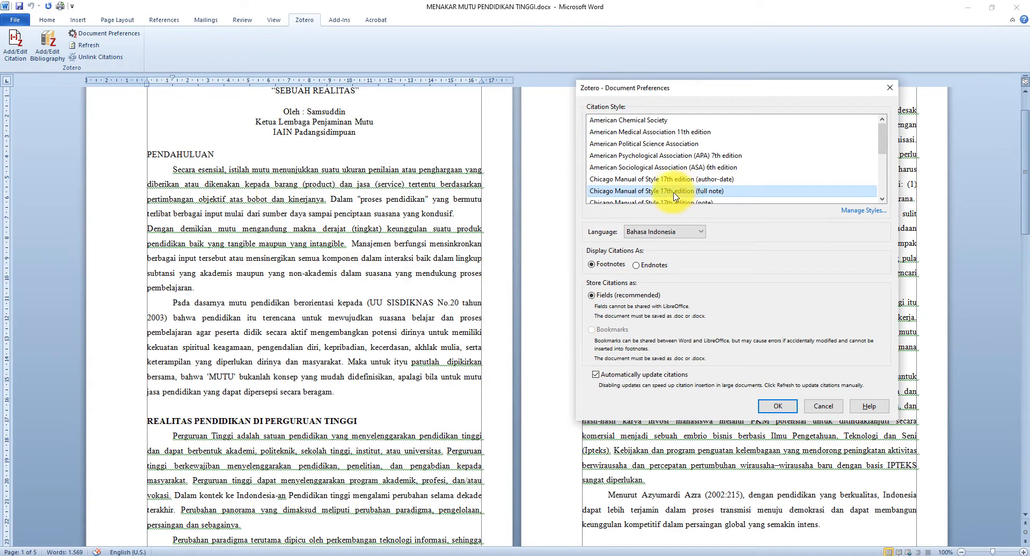
click(654, 193)
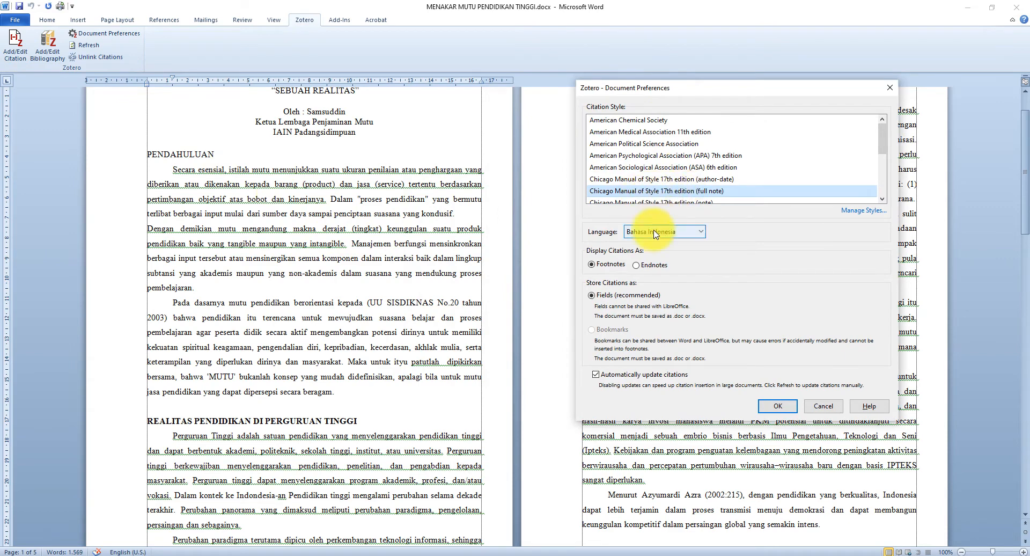
click(778, 407)
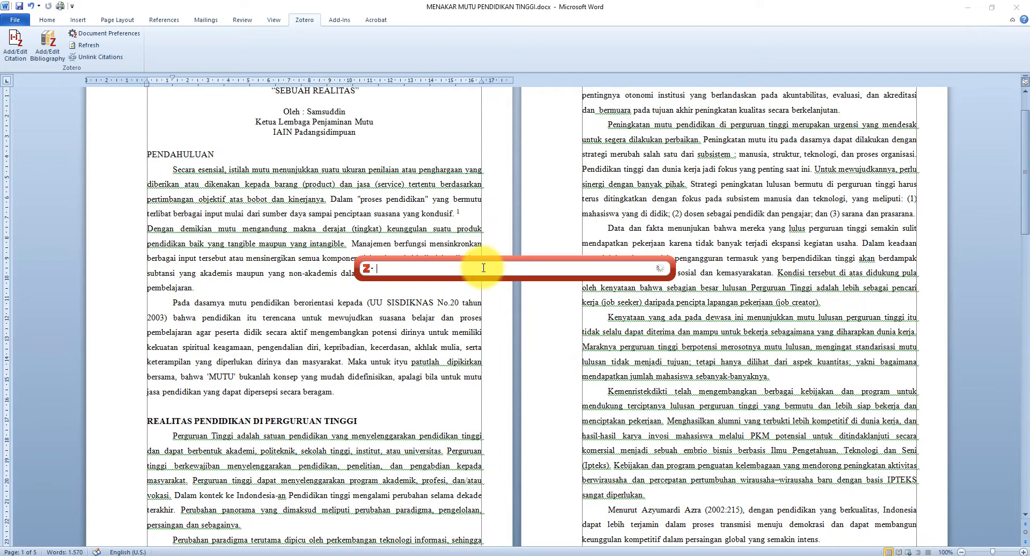
- Search for "jur", select the article "Kesejahteraan psikologis lansia janda/duda" as the source, and set its locator to Volume 1
text(jur)
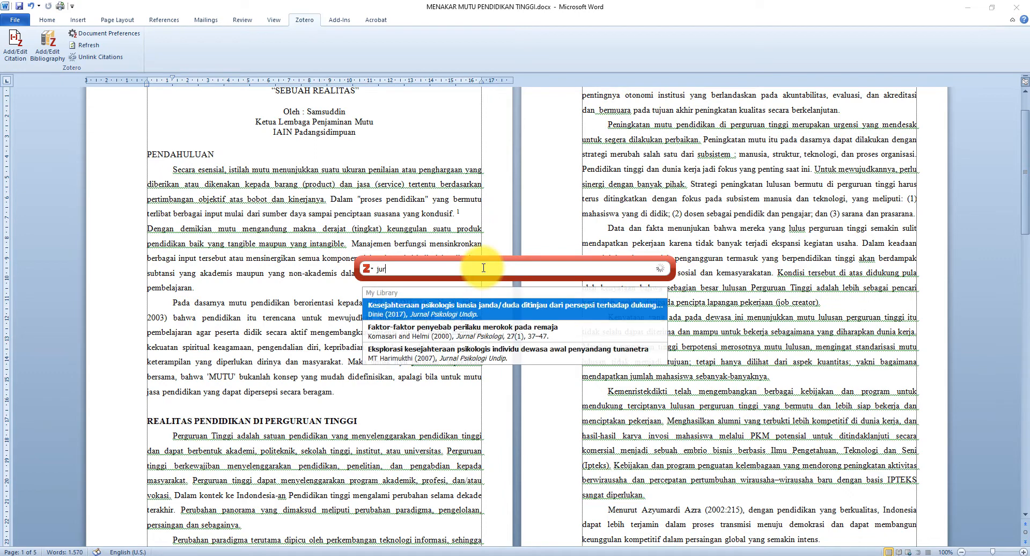
click(424, 316)
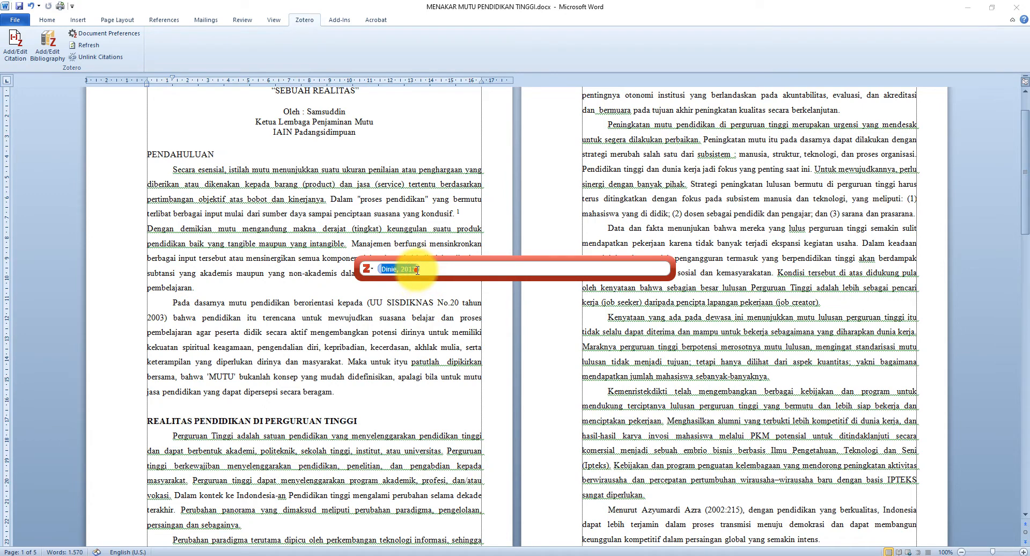
click(417, 270)
click(417, 329)
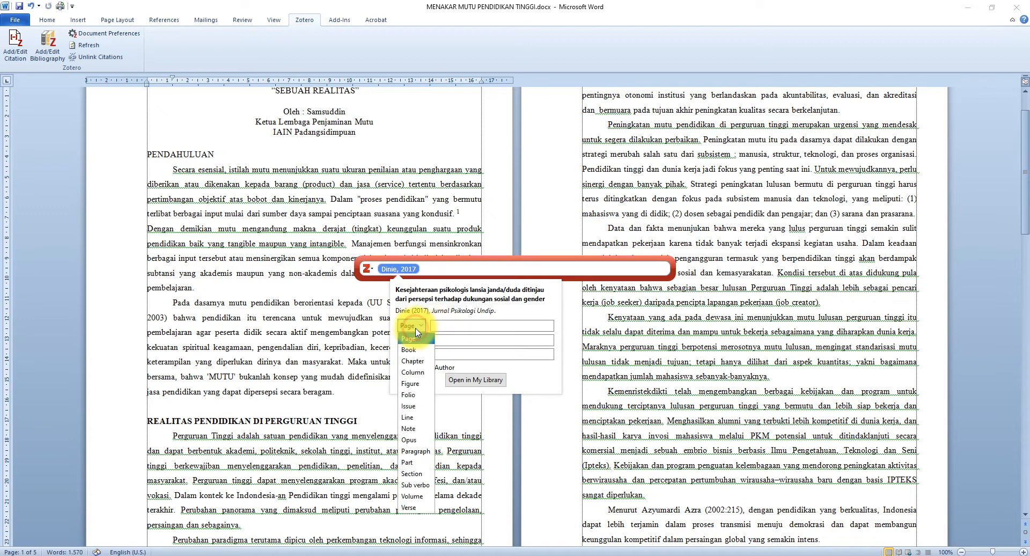
click(416, 497)
click(459, 327)
text(1)
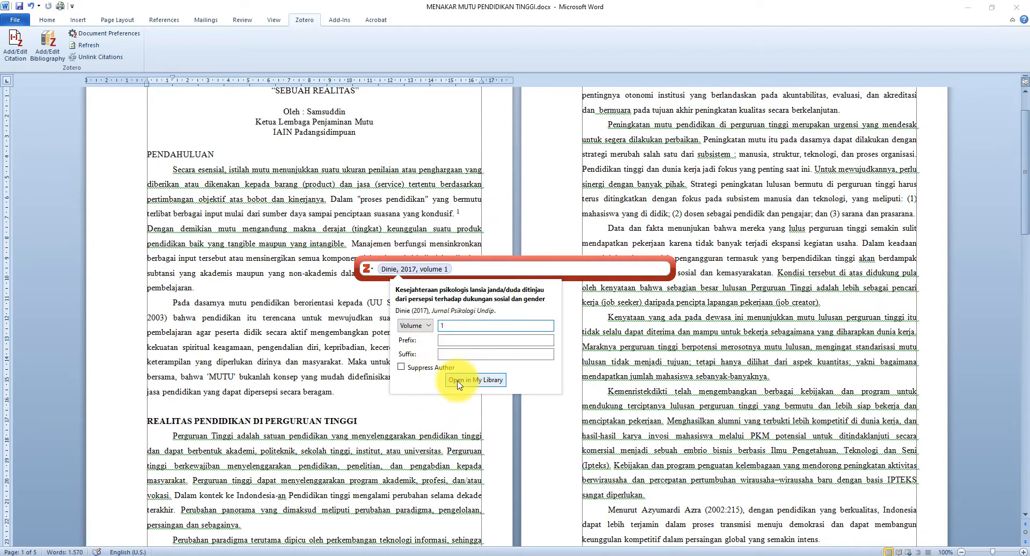
- Change the cited article's locator type to Page
click(434, 269)
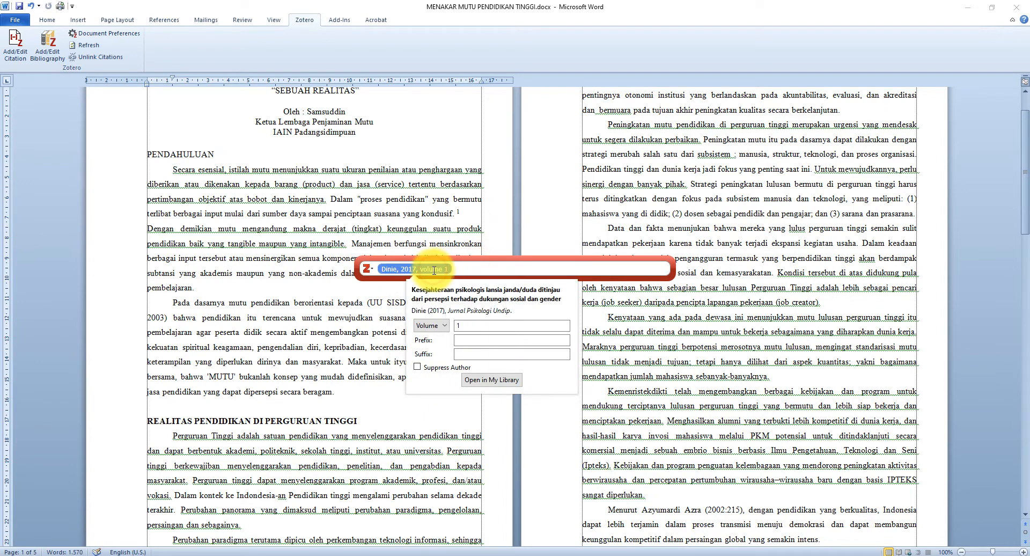
click(435, 326)
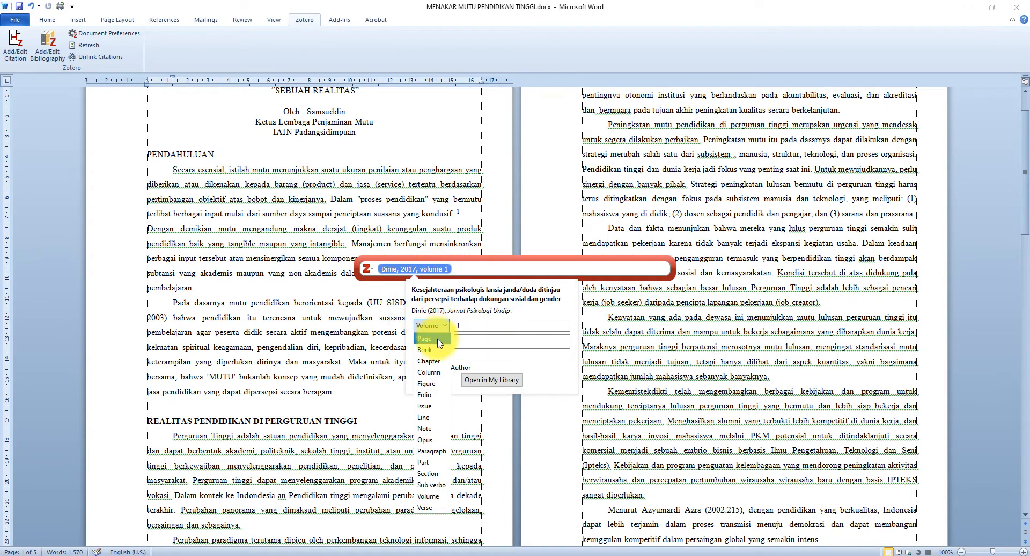
click(439, 340)
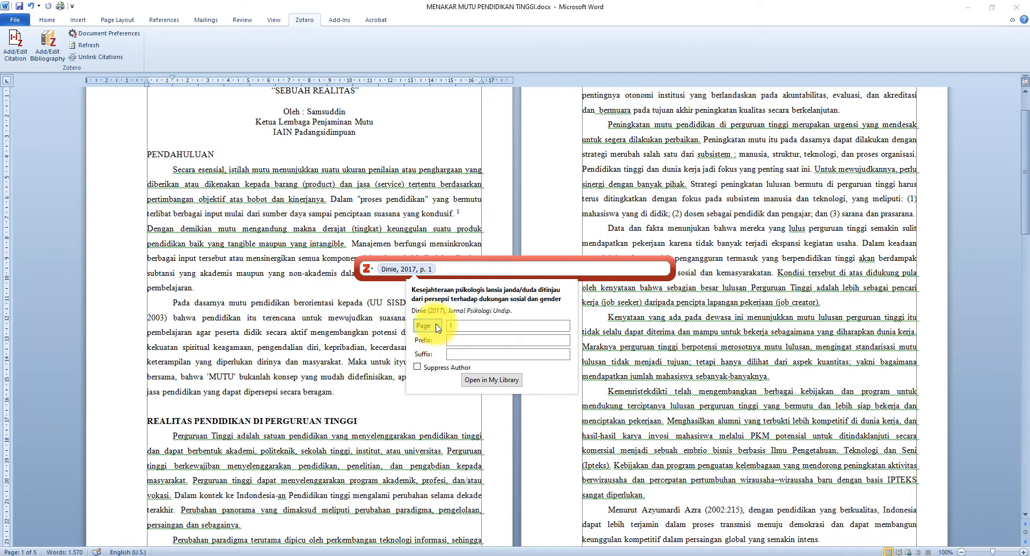
- Set the citation's page locator to 67 and insert it as a footnote
double_click(444, 327)
text(67)
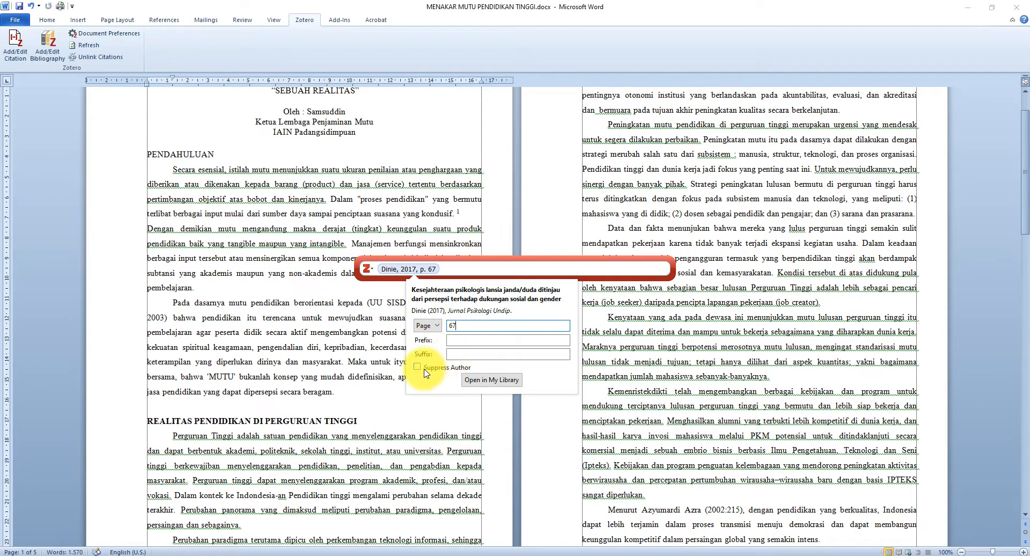
click(532, 269)
key(Return)
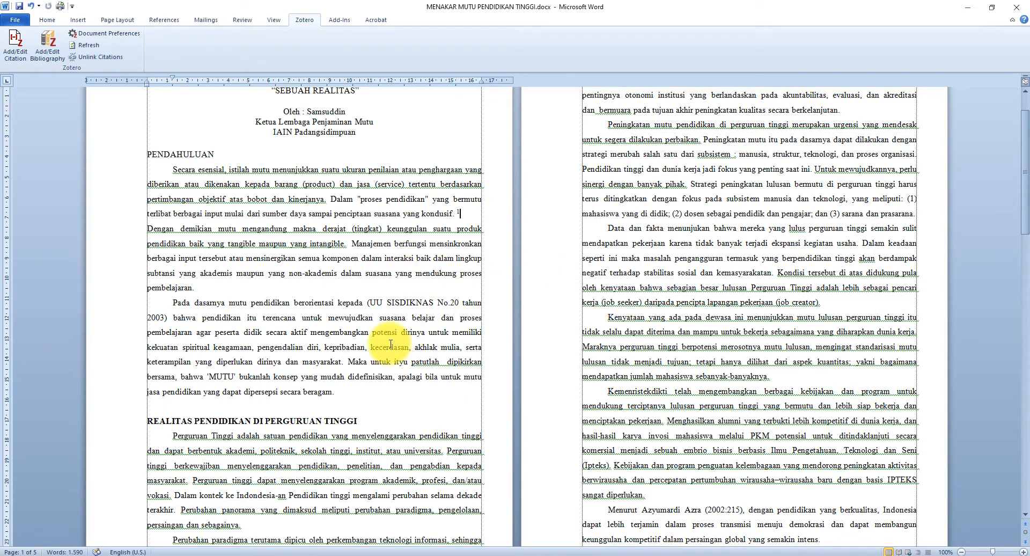
- Edit the first footnote's citation so that its page locator reads "hlm. 67"
scroll(391, 343, down, 5)
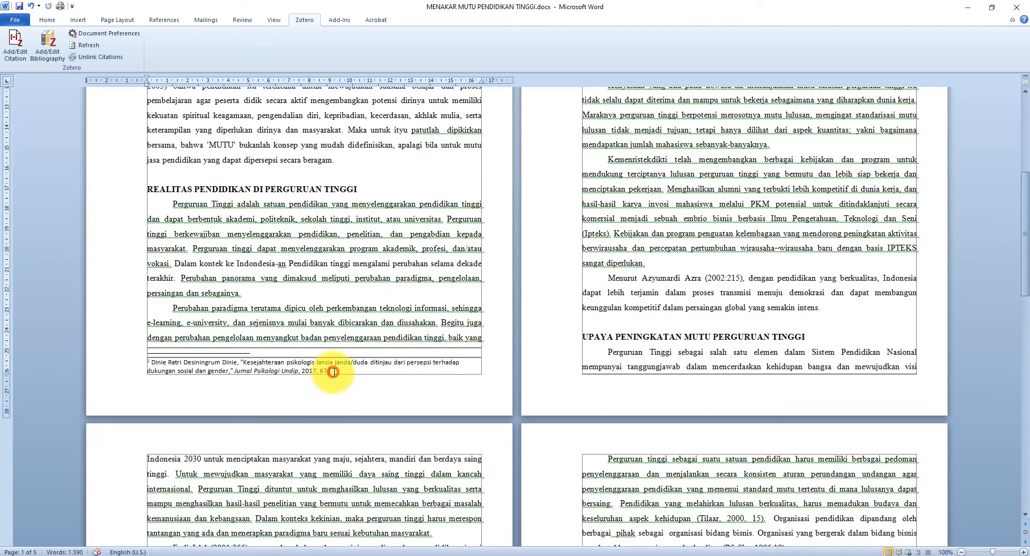
click(321, 377)
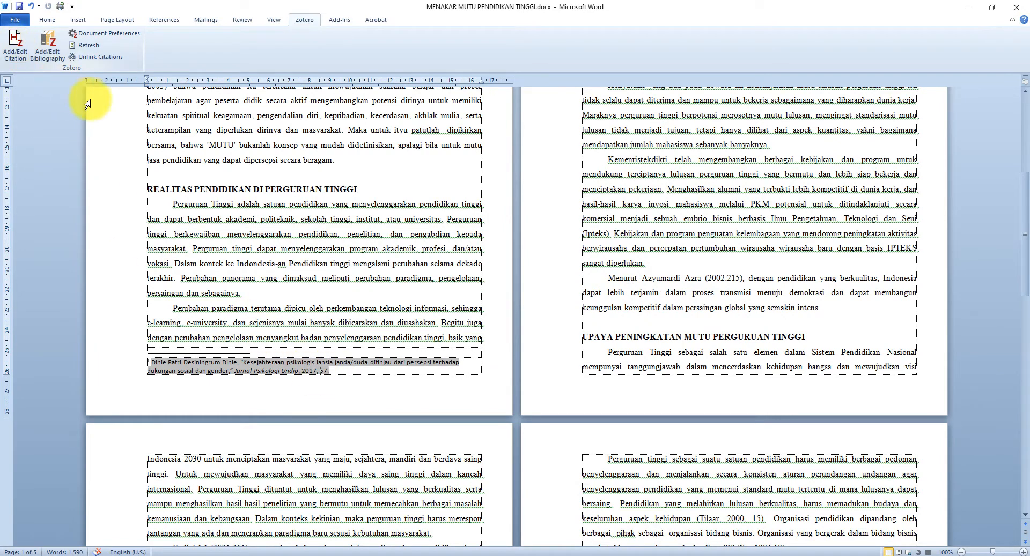
click(421, 269)
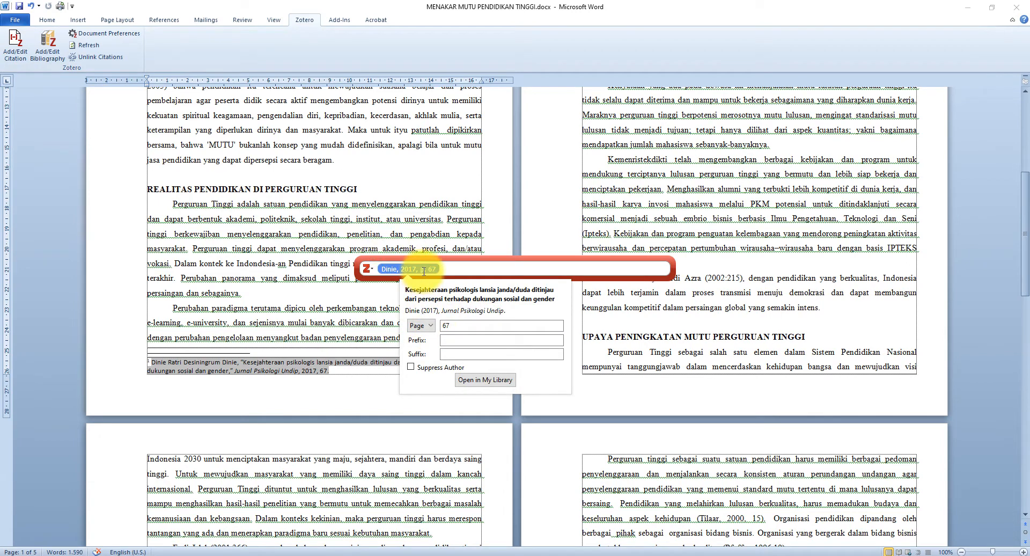
click(425, 269)
click(423, 269)
click(446, 325)
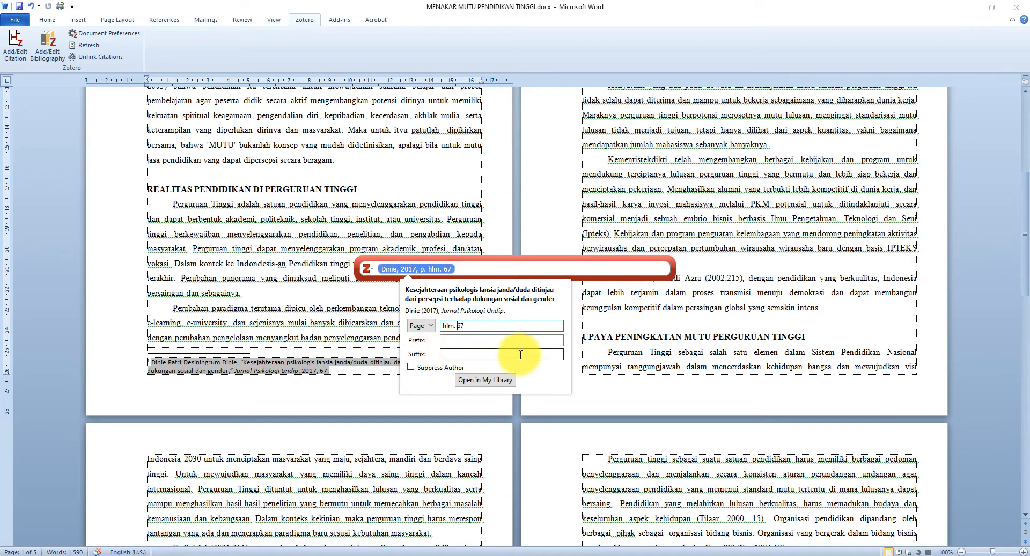
click(573, 344)
key(Return)
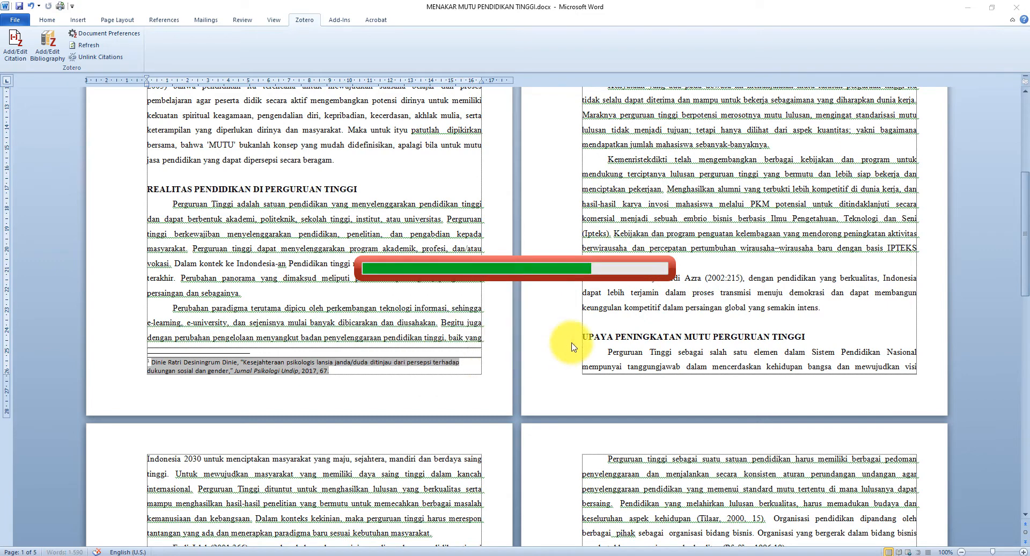
click(330, 371)
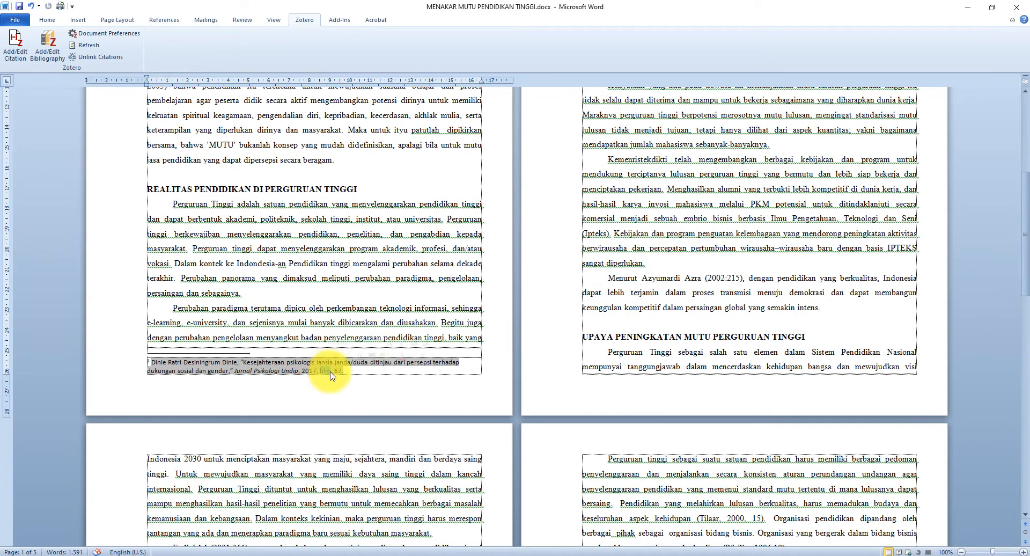
- Start a citation after "sesuai kebutuhan masyarakat." on page 3, search "ju" and select "Kesejahteraan psikologis lansia janda/duda"
scroll(369, 289, up, 3)
scroll(370, 289, up, 2)
scroll(369, 289, down, 6)
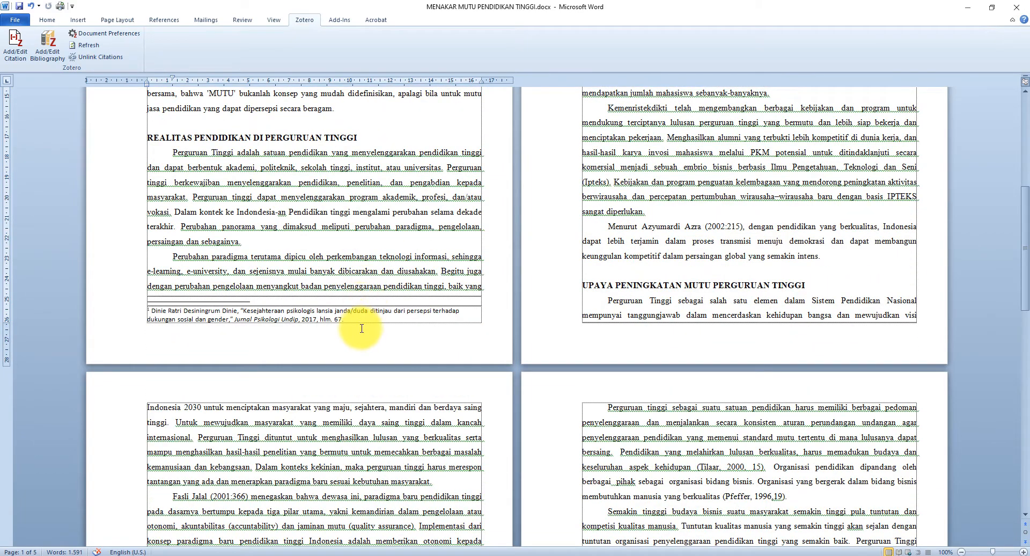
scroll(362, 328, down, 14)
scroll(362, 329, up, 4)
scroll(363, 328, up, 5)
click(460, 250)
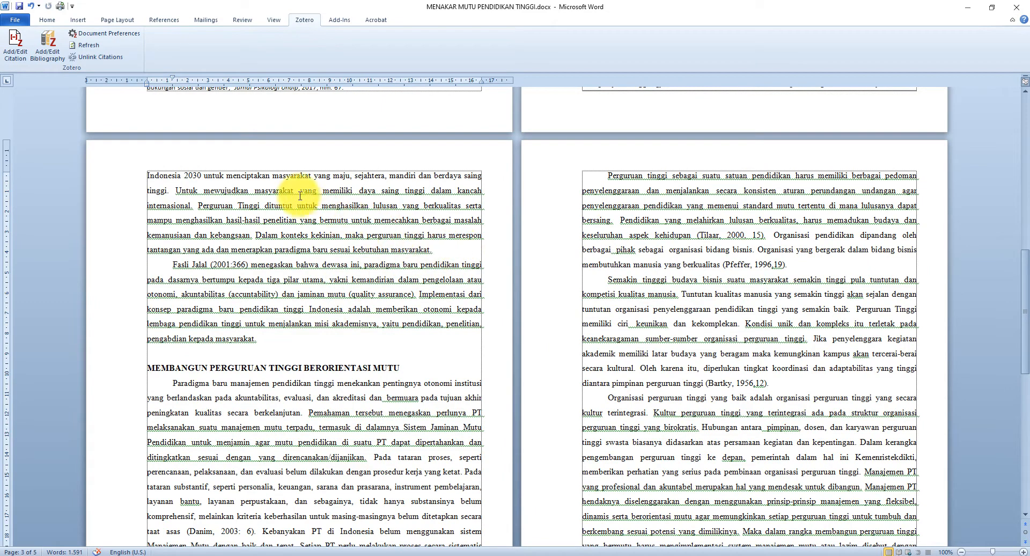
click(15, 42)
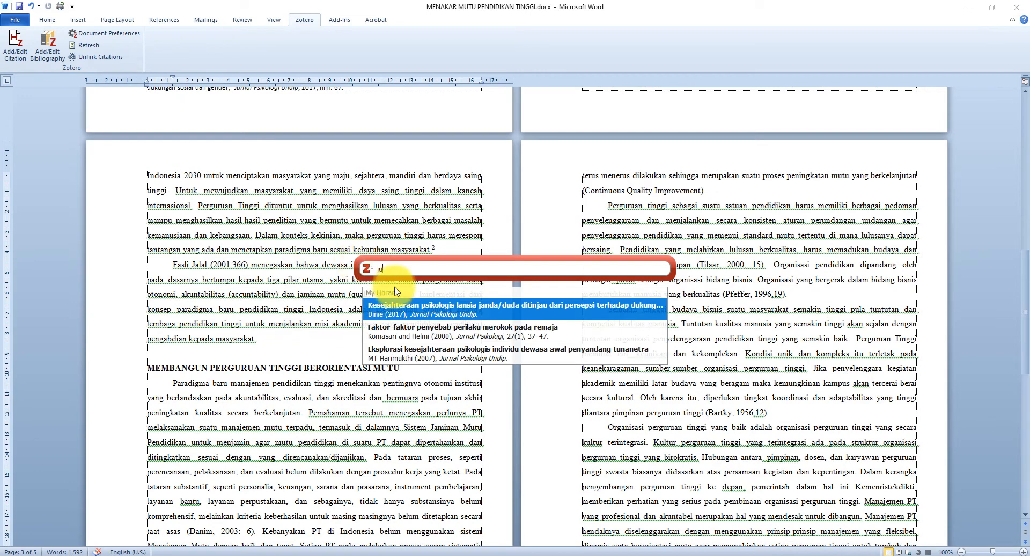
click(422, 301)
- Set the new citation's page locator to "hlm. 23" and insert it as a footnote
click(406, 269)
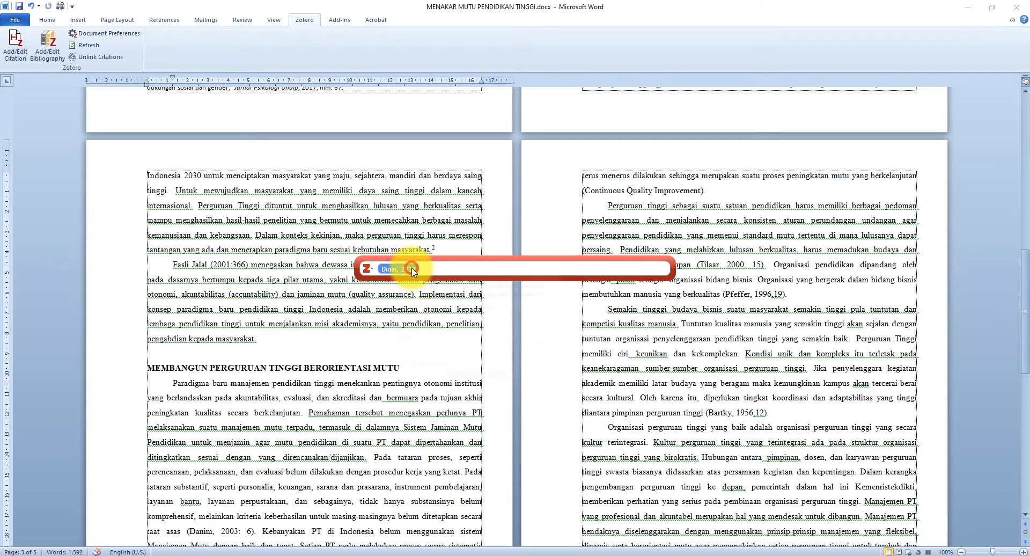
click(437, 327)
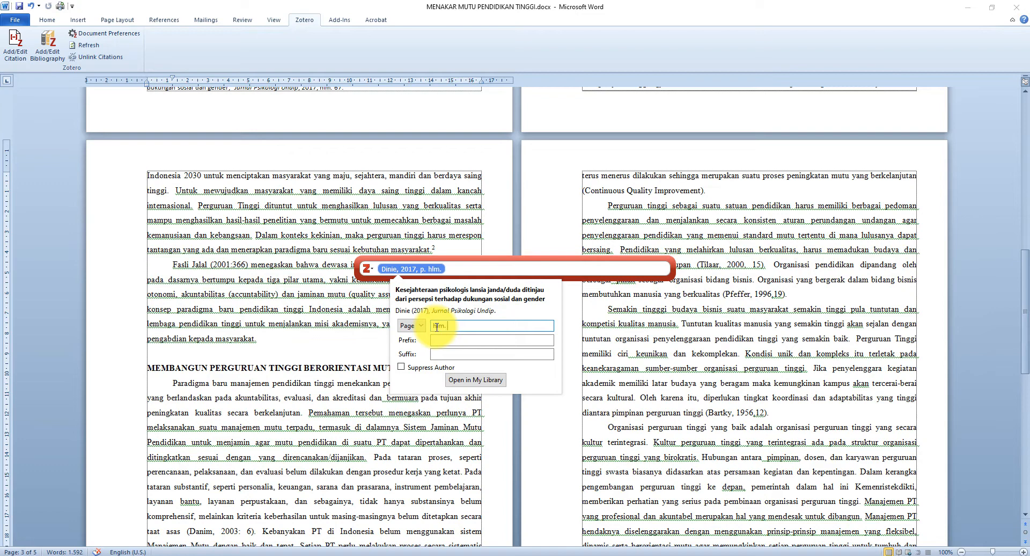
key(Return)
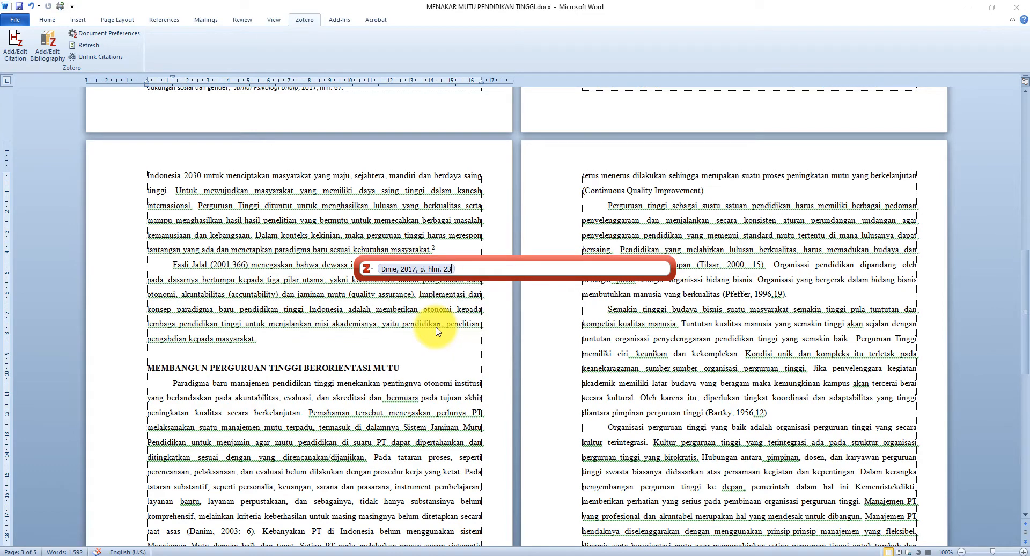
key(Return)
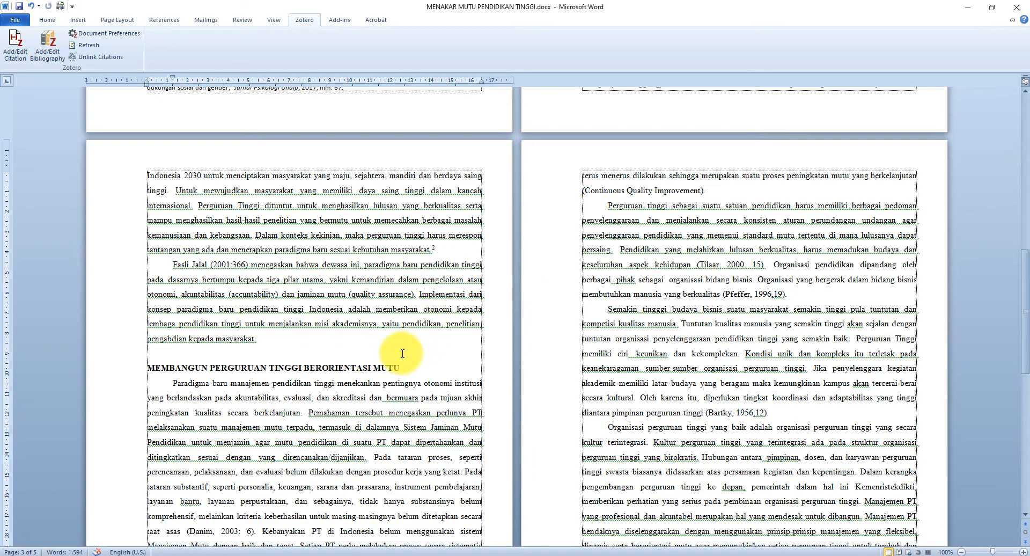
- Reopen the citation in the page 3 footnote and review its source details
scroll(378, 348, down, 3)
scroll(379, 348, down, 4)
click(169, 393)
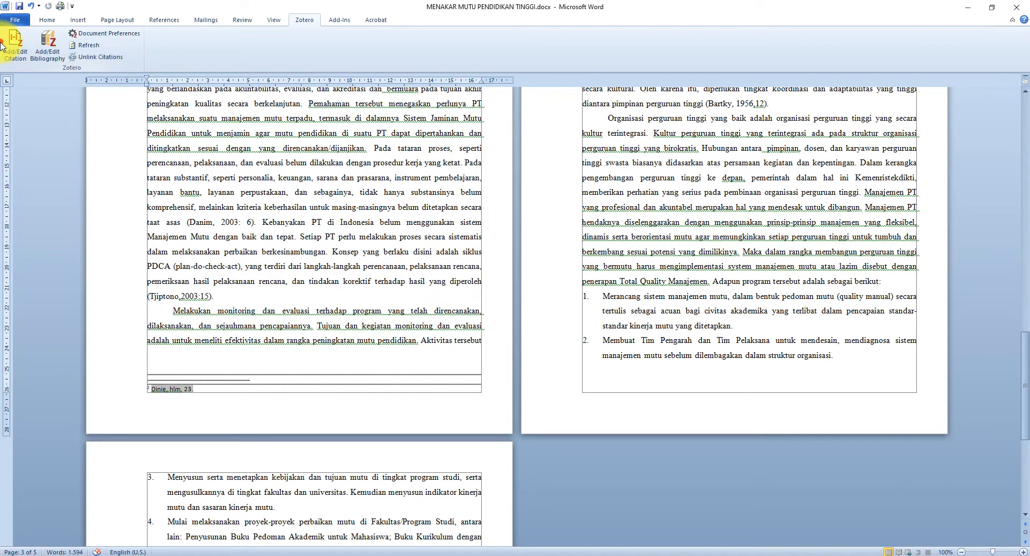
click(24, 49)
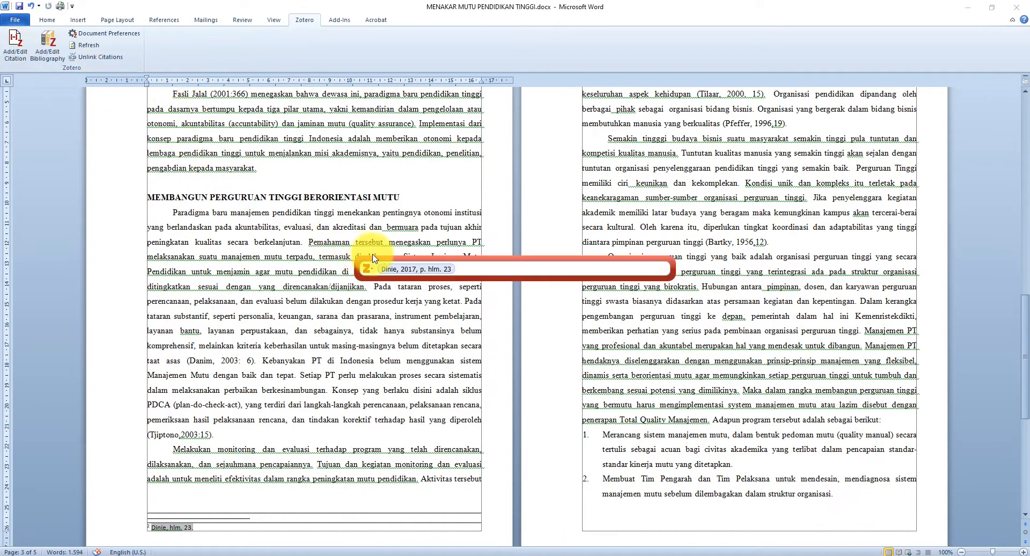
click(430, 270)
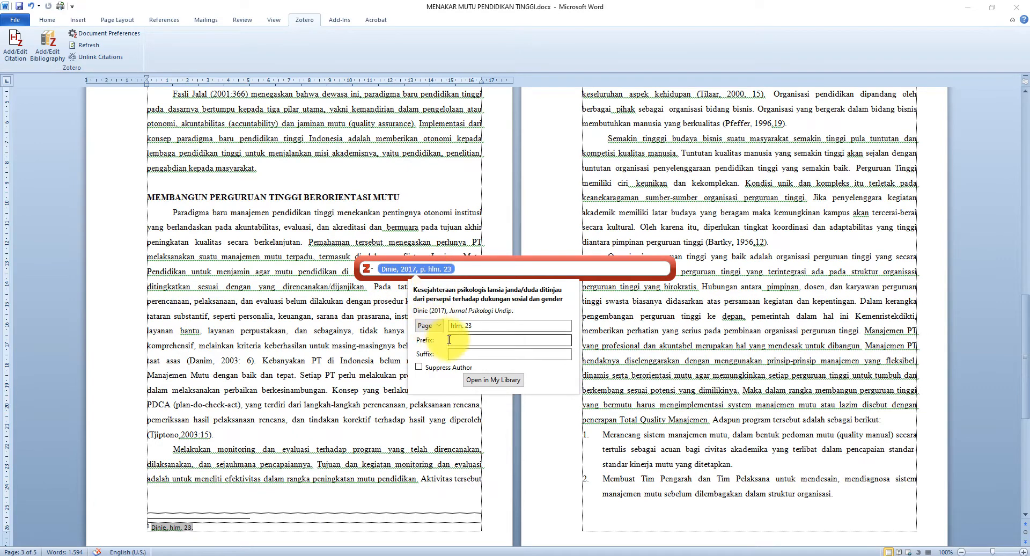
key(Return)
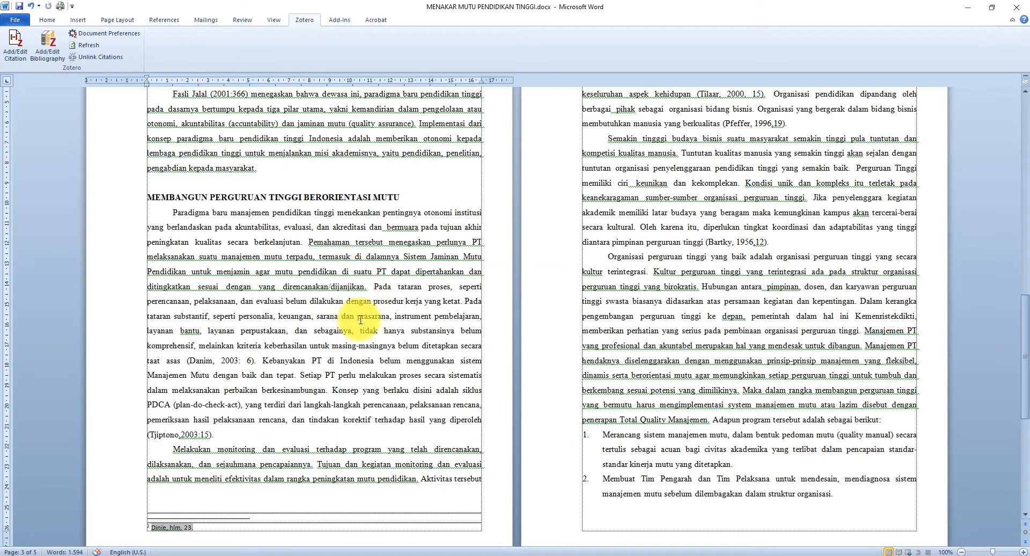
- Delete the in-text reference after "Manajemen Mutu Terpadu (MMT)" in list item 6 and restore the line break before KESIMPUAN
scroll(382, 306, down, 3)
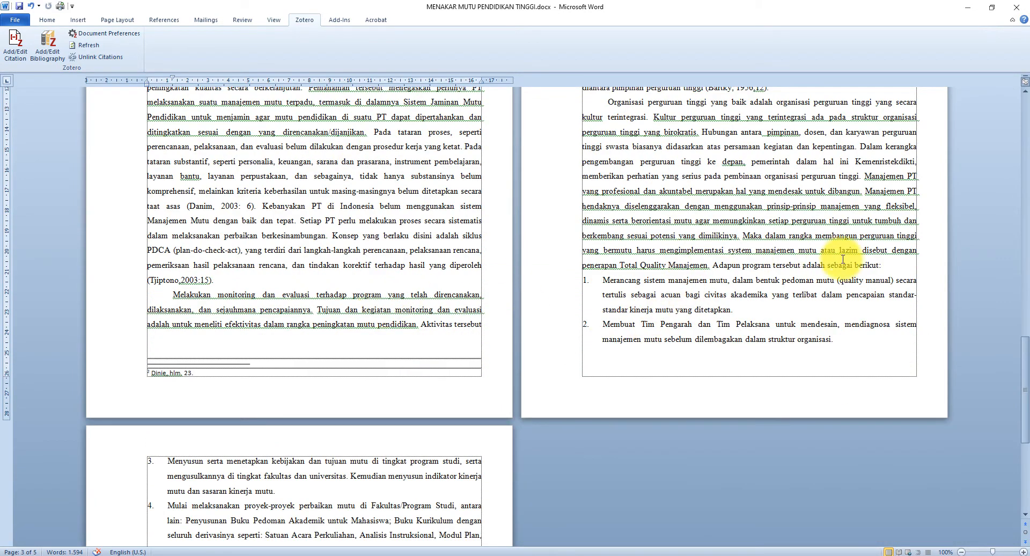
click(894, 265)
scroll(593, 231, down, 7)
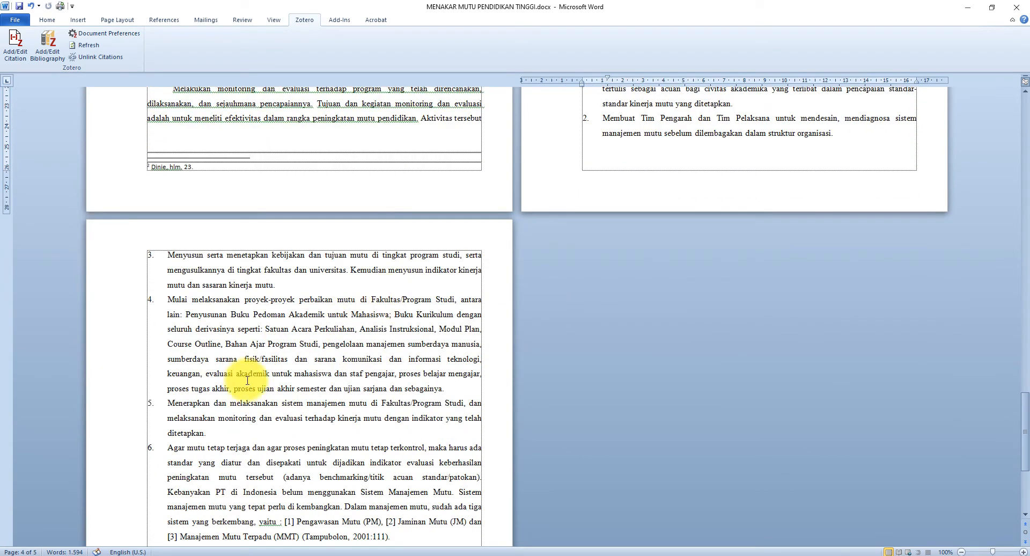
scroll(212, 429, down, 1)
drag(406, 382, 299, 384)
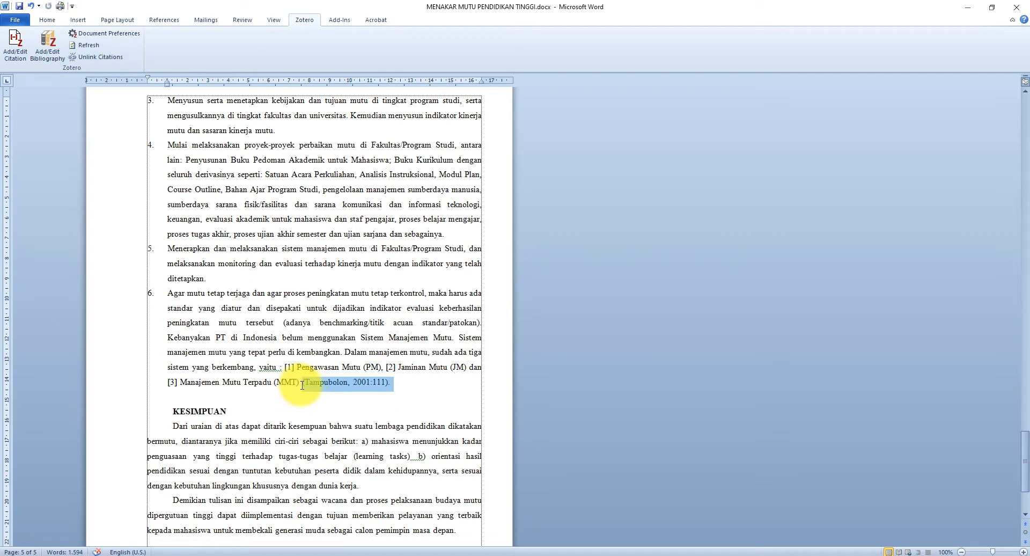
key(Delete)
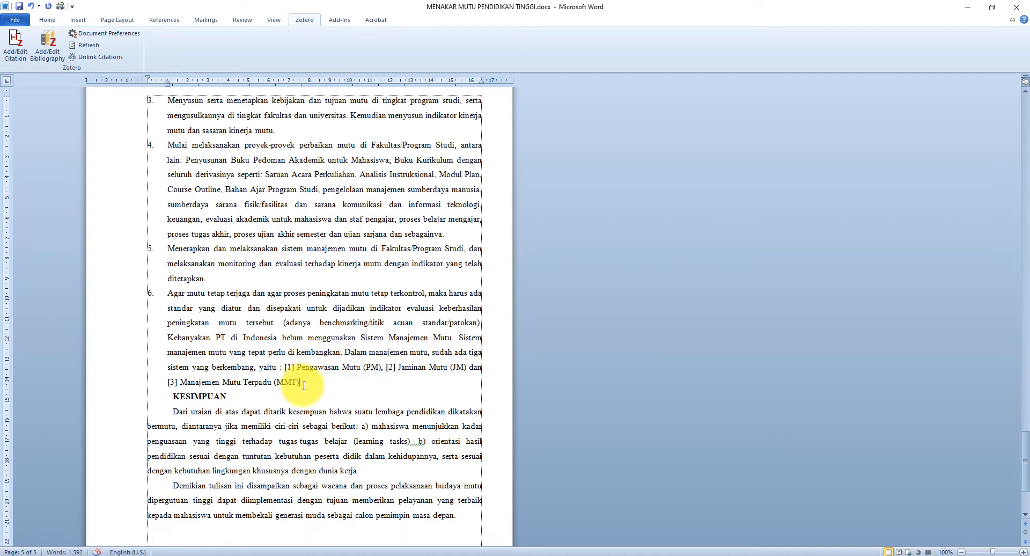
key(Return)
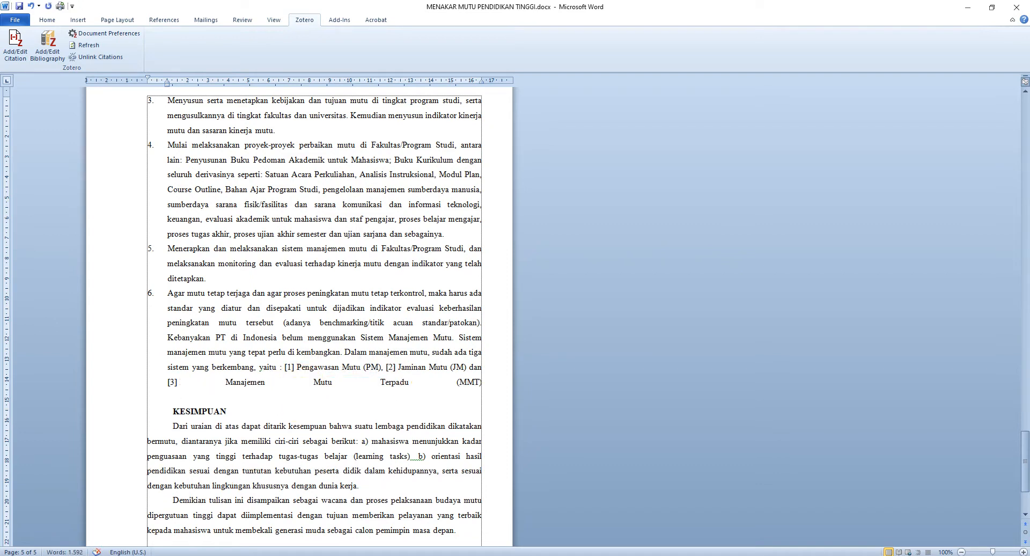
key(BackSpace)
key(Return)
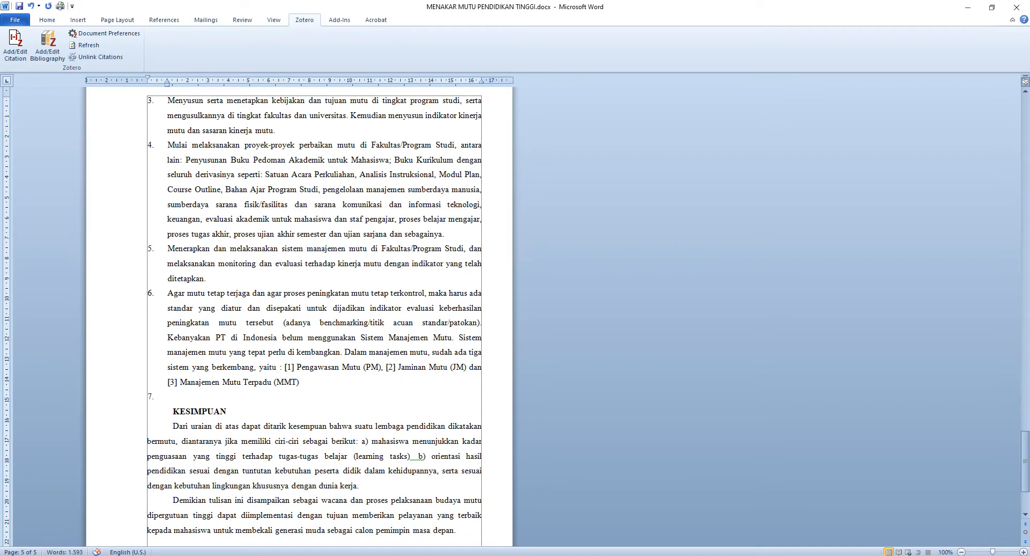
- Open the citation editor and replace its source with "Faktor-faktor penyebab perilaku merokok pada remaja", found by searching "ju"
click(318, 381)
click(18, 47)
click(408, 269)
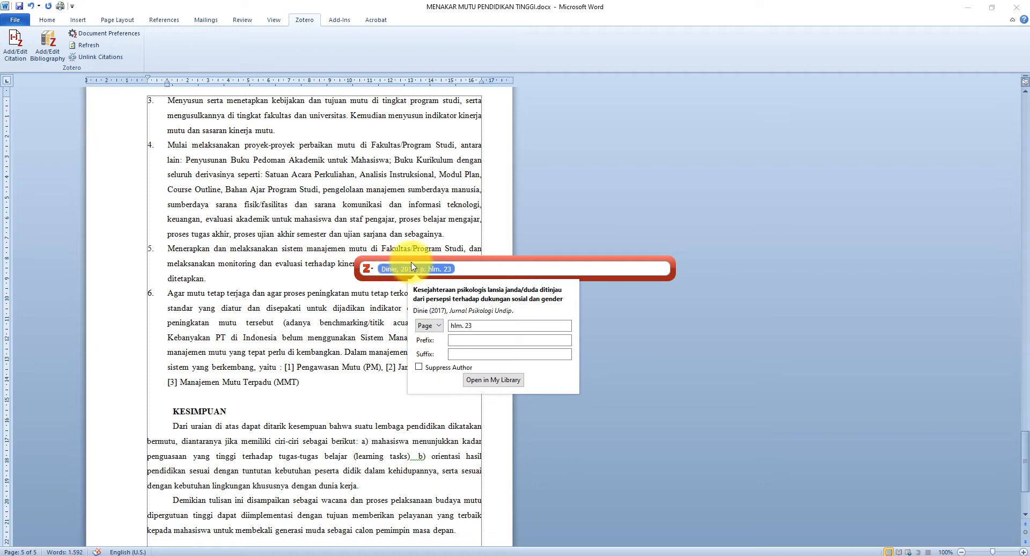
click(467, 269)
key(BackSpace)
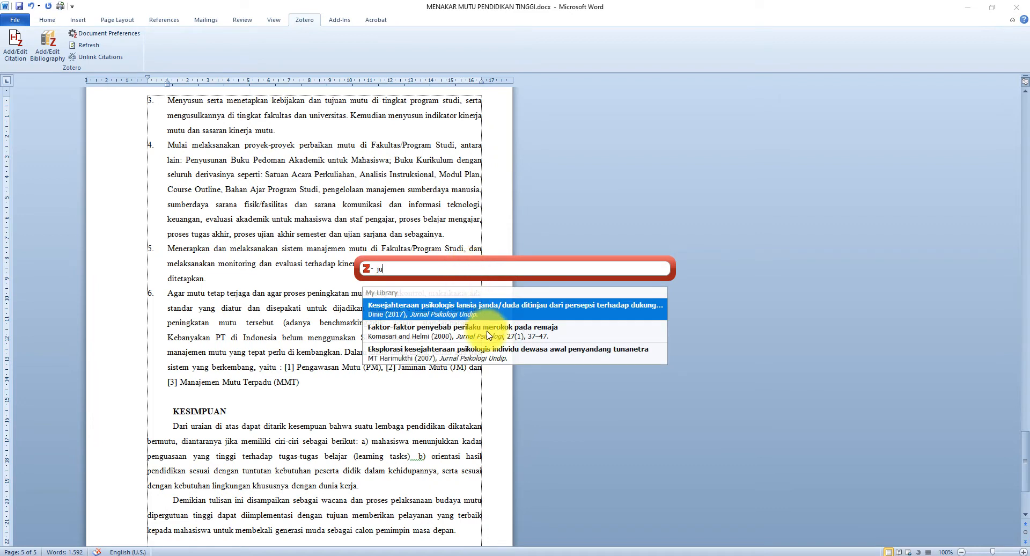
click(486, 330)
- Set the replacement source's page locator to "hlm. 33" and apply the citation
click(451, 269)
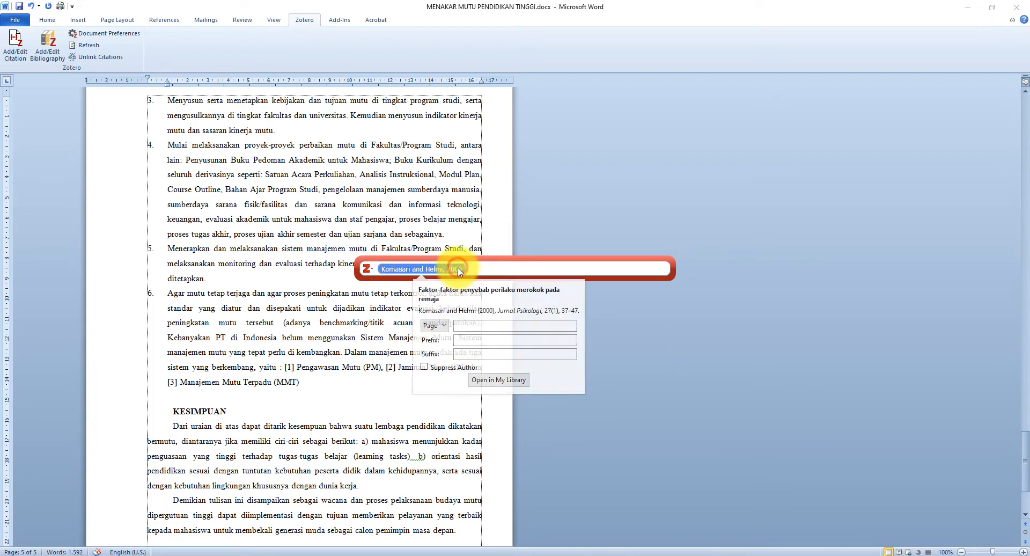
click(476, 326)
text(hlm. 33)
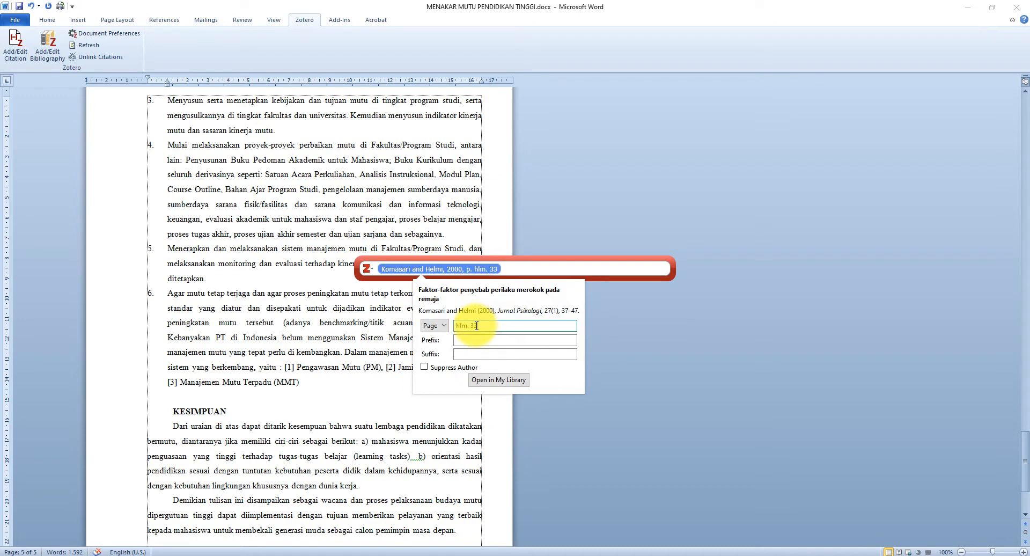
key(Return)
key(Return)
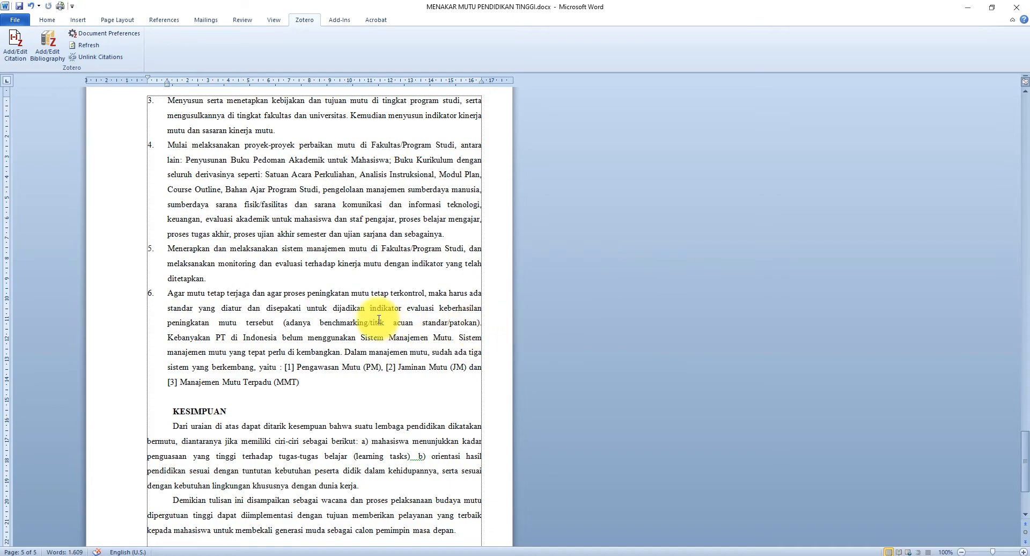
- Start a citation at the end of list item 6, search "jur" and select "Eksplorasi kesejahteraan psikologis individu dewasa awal penyandang tunanetra"
scroll(379, 318, down, 1)
scroll(378, 318, up, 5)
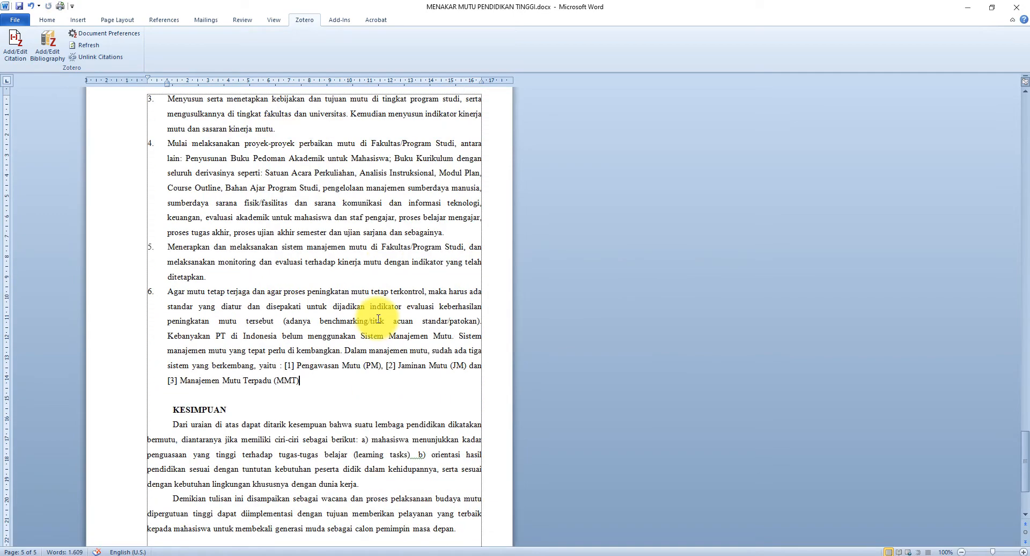
scroll(379, 319, up, 2)
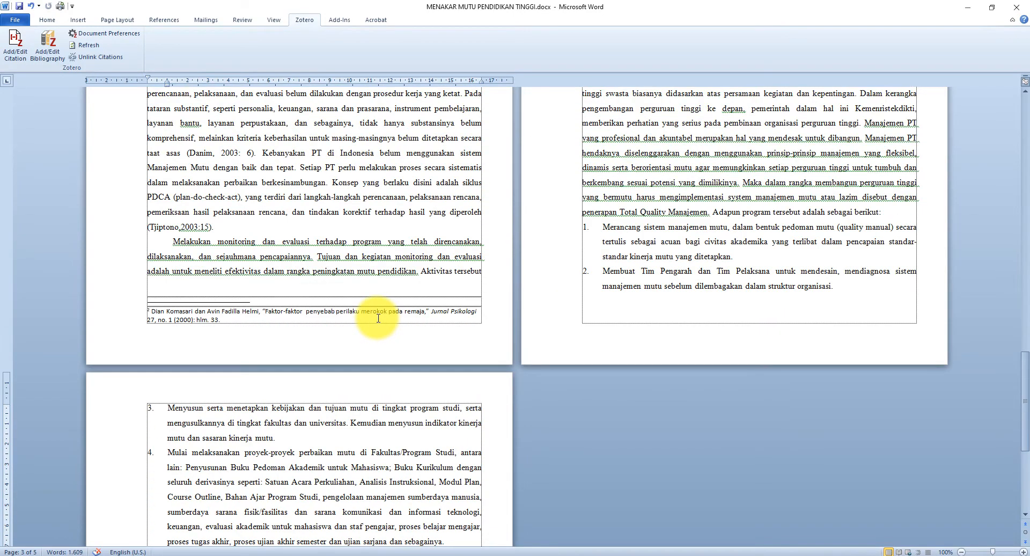
scroll(378, 319, down, 6)
click(321, 308)
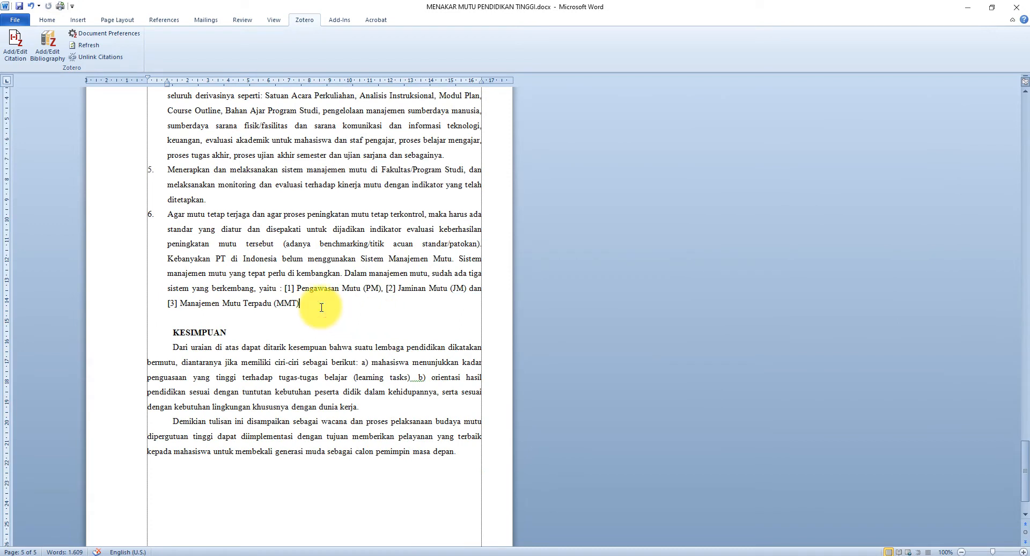
click(15, 42)
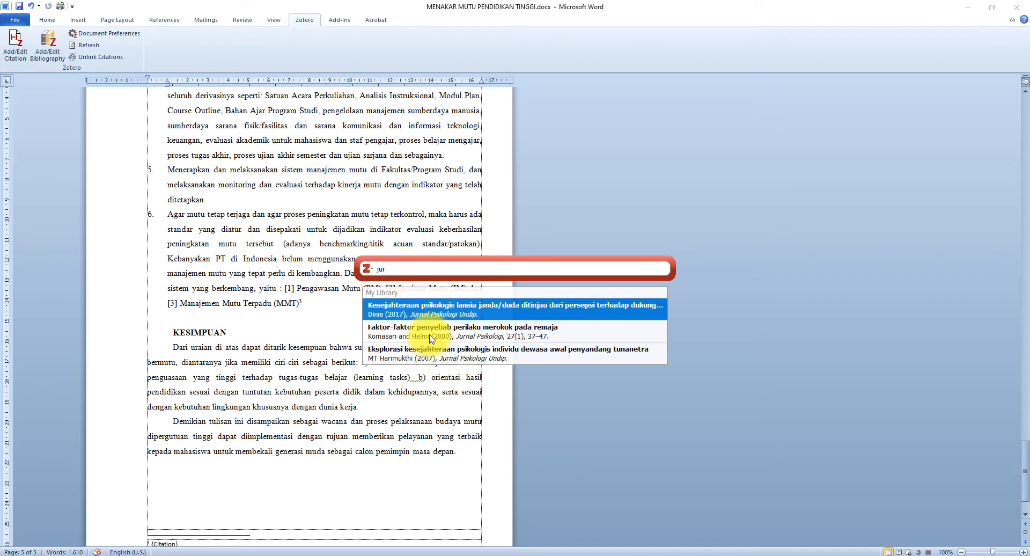
click(439, 358)
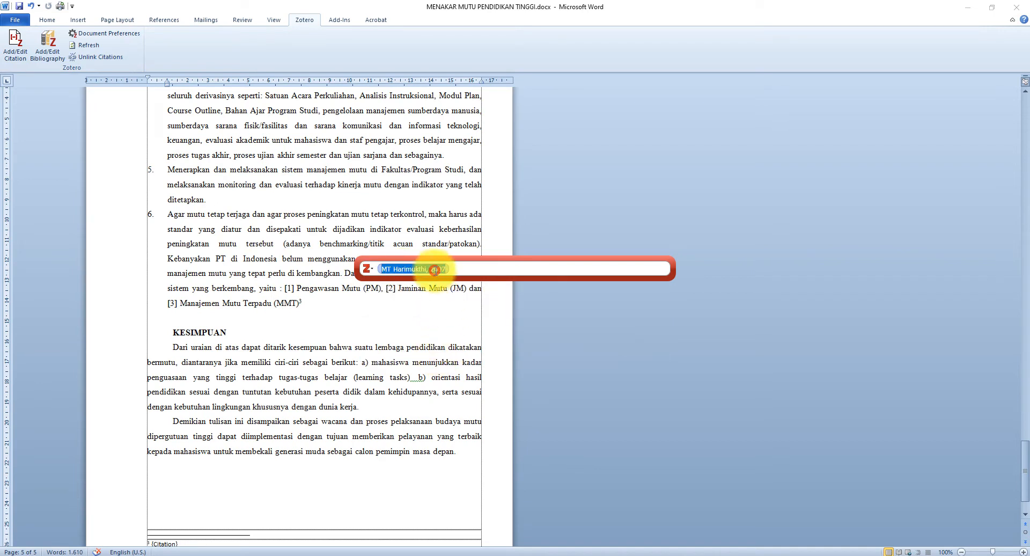
- Set the selected source's page locator to "hlm. 88" and apply the citation at the end of list item 6
click(437, 270)
click(461, 326)
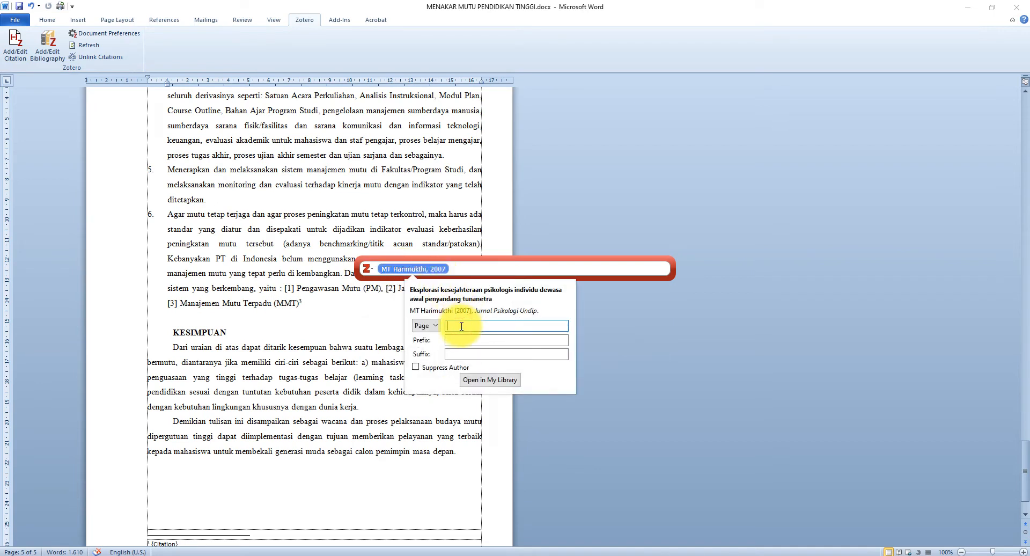
text(hlm. 88)
key(Return)
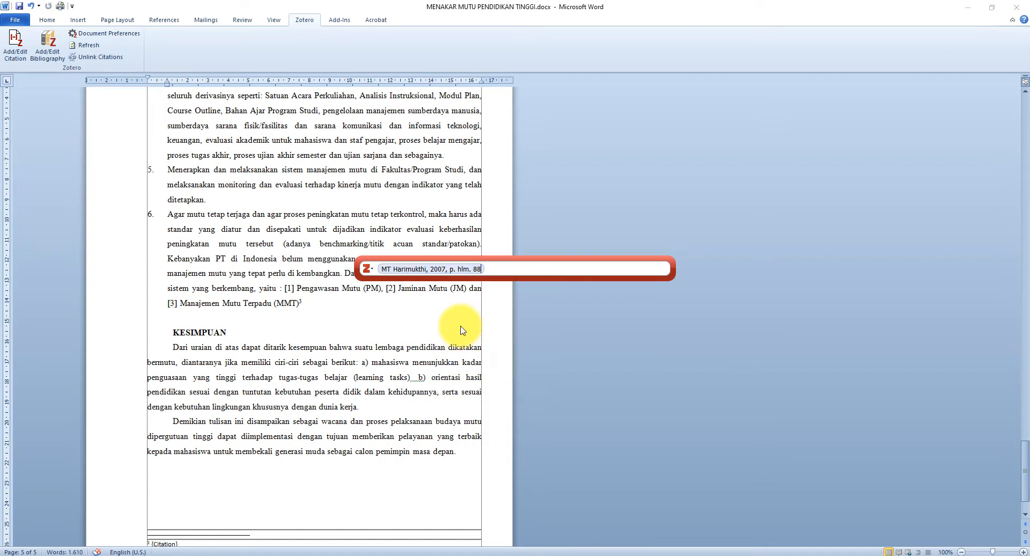
key(Return)
scroll(460, 327, down, 1)
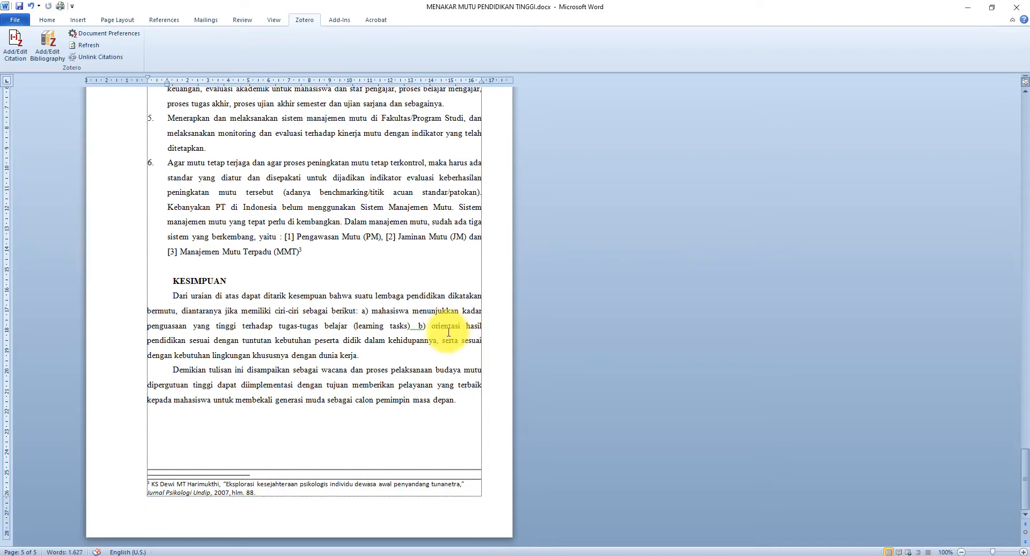
- Add blank space after the conclusion to reach a new page and enter the heading "Daftar Pustaka" on it
click(302, 484)
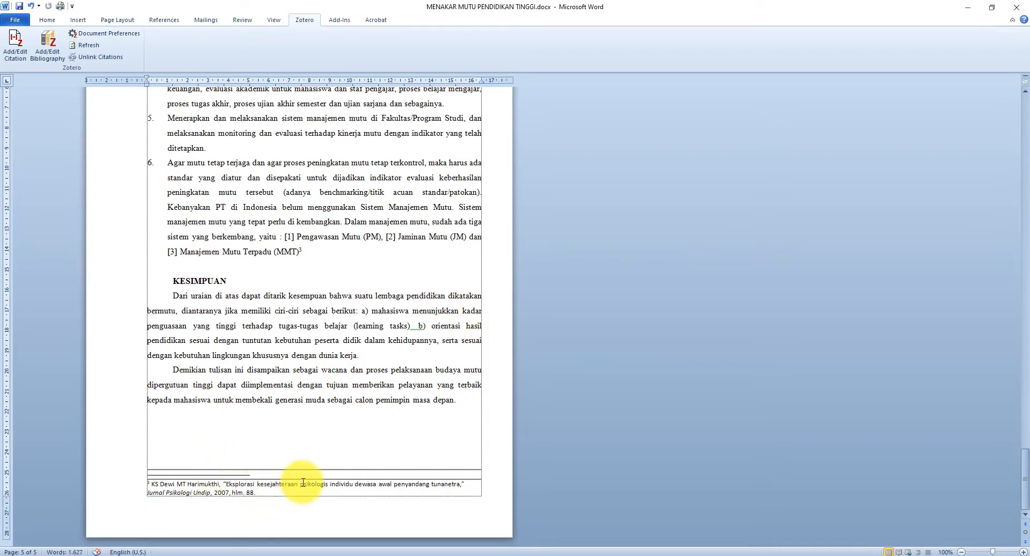
key(Return)
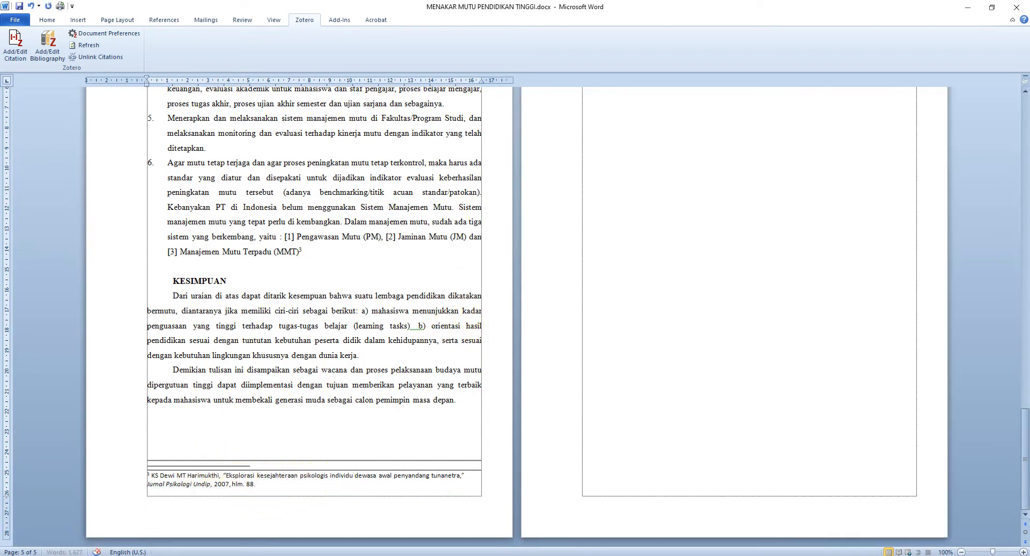
scroll(602, 424, up, 6)
click(617, 302)
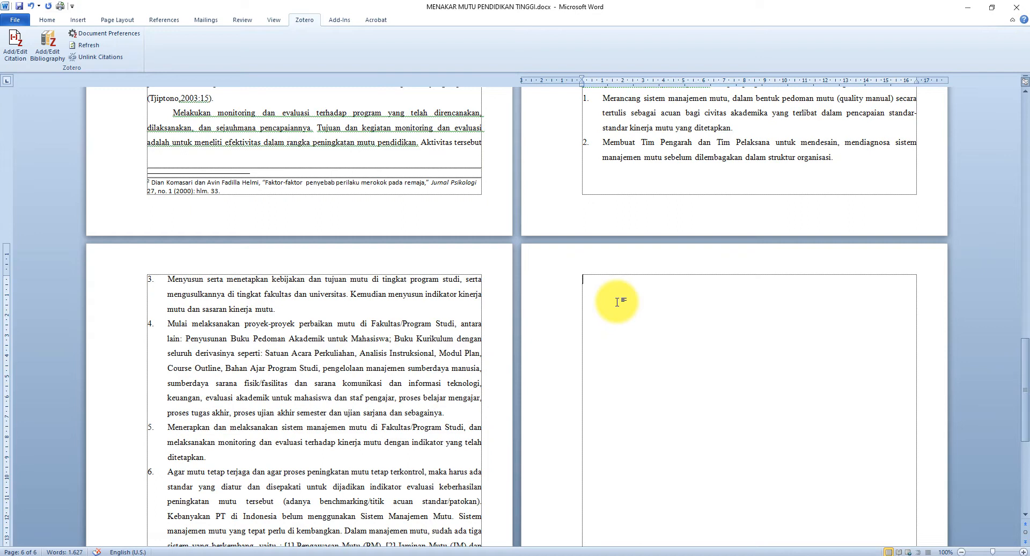
text(Daftar Pustaka)
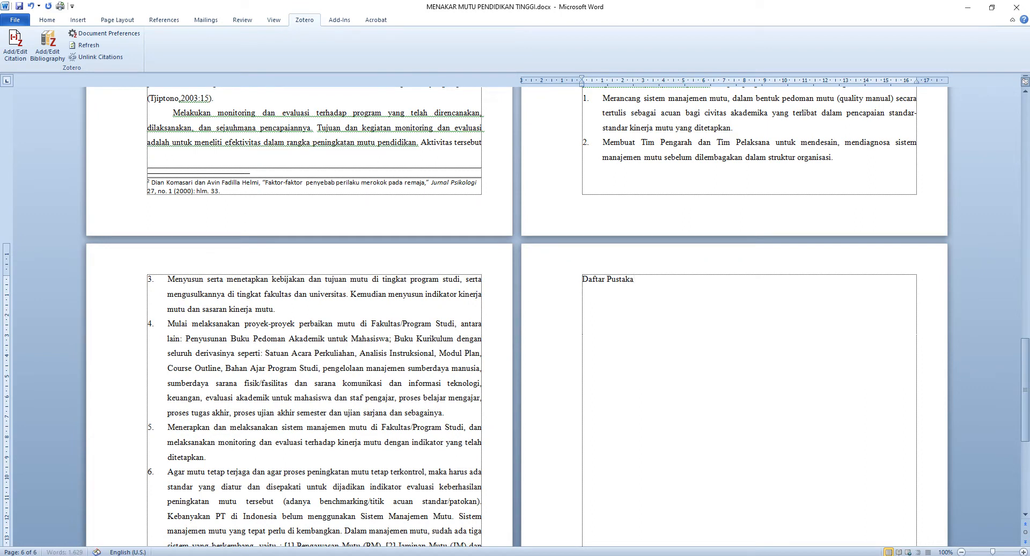
- Insert the Zotero bibliography below the "Daftar Pustaka" heading
click(220, 190)
drag(151, 179, 199, 190)
click(624, 307)
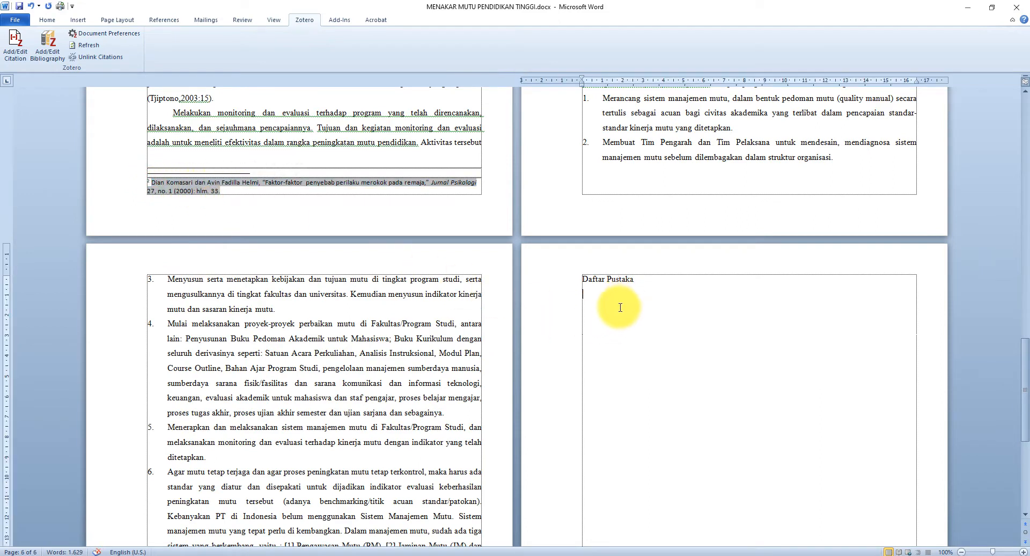
click(57, 57)
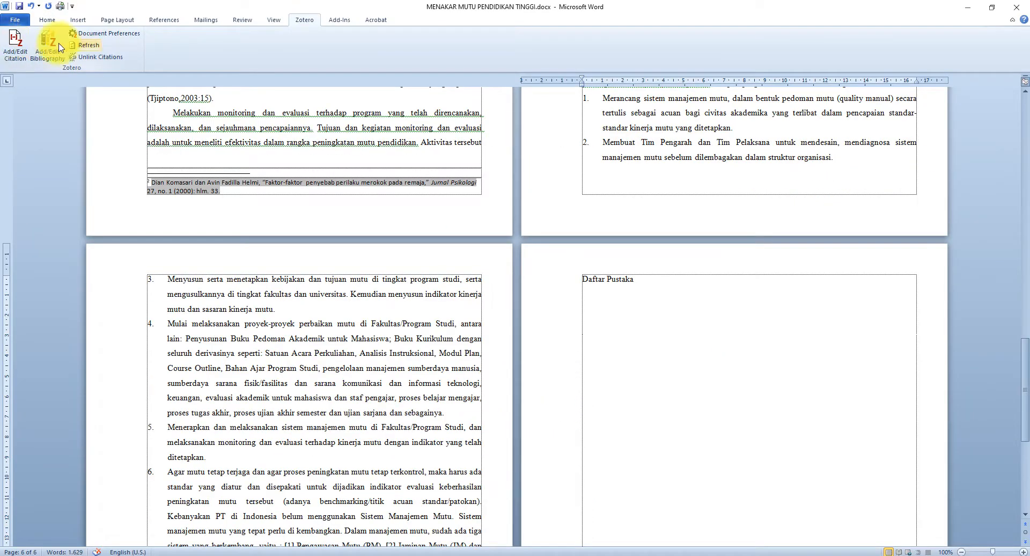
click(35, 41)
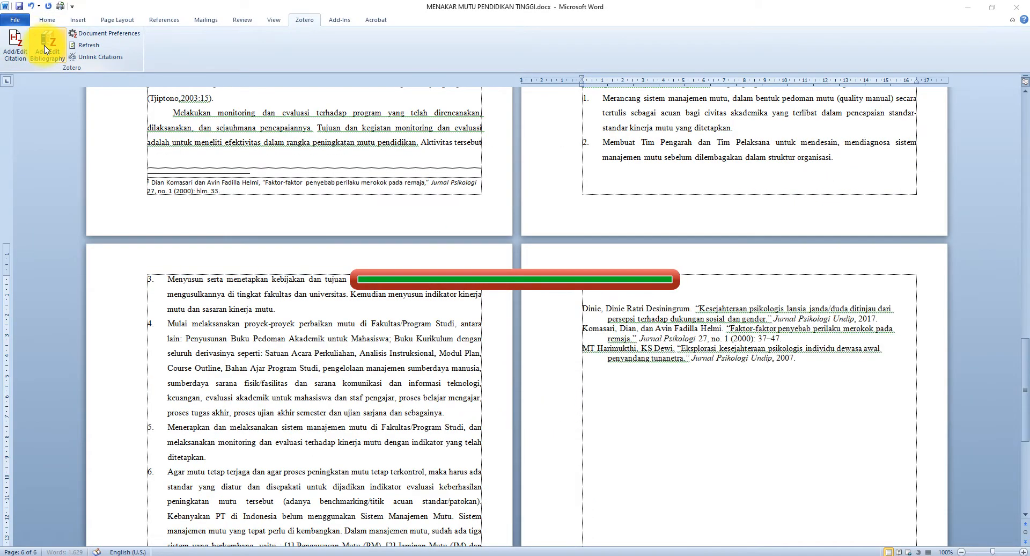
click(654, 326)
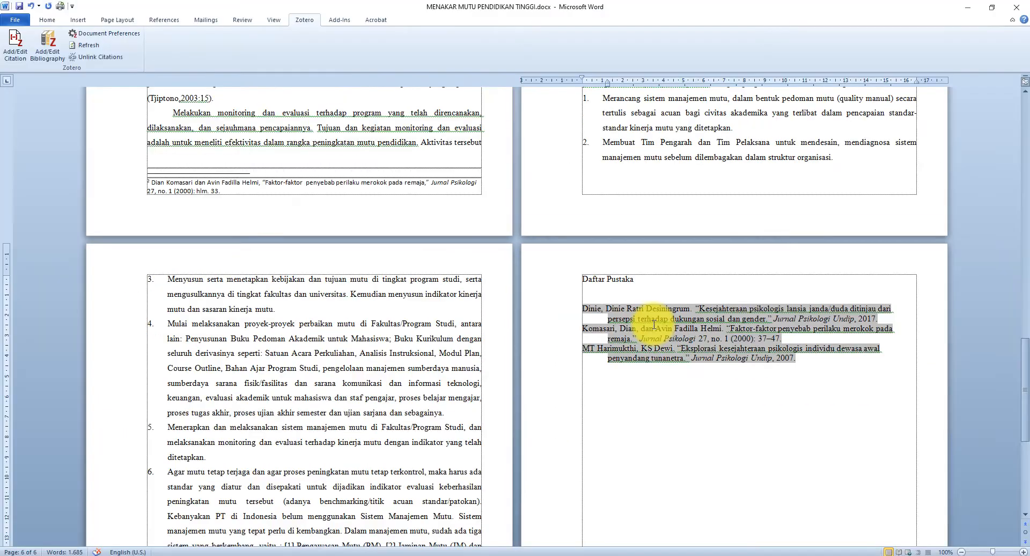
- Compare the first footnote with the bibliography and switch the document's citation style to Elsevier - Harvard (with titles)
scroll(470, 275, up, 20)
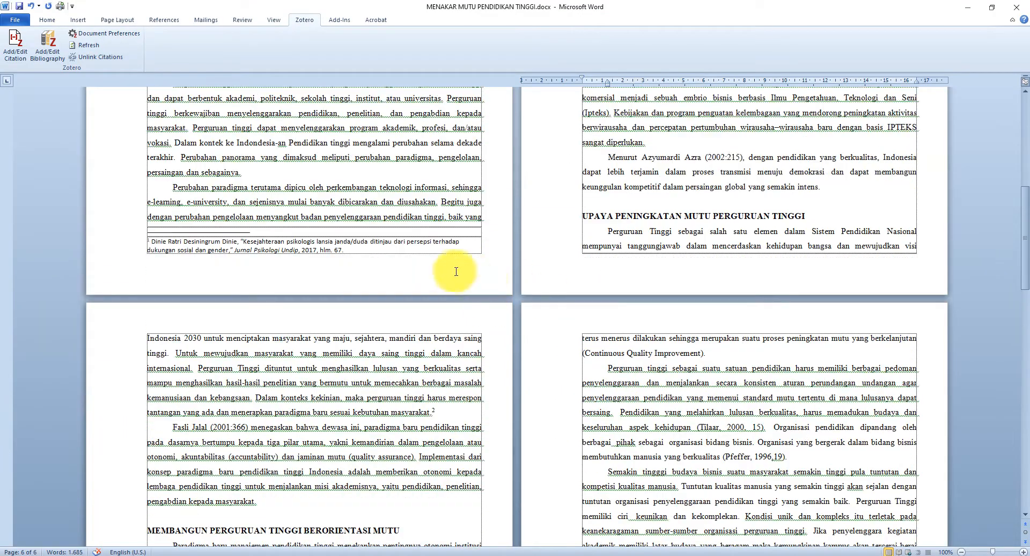
click(361, 248)
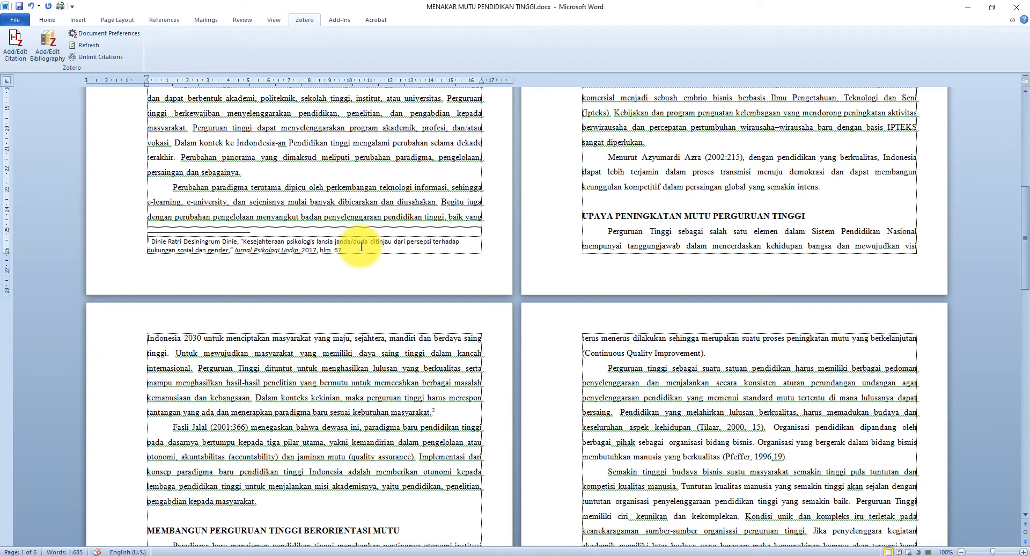
triple_click(304, 248)
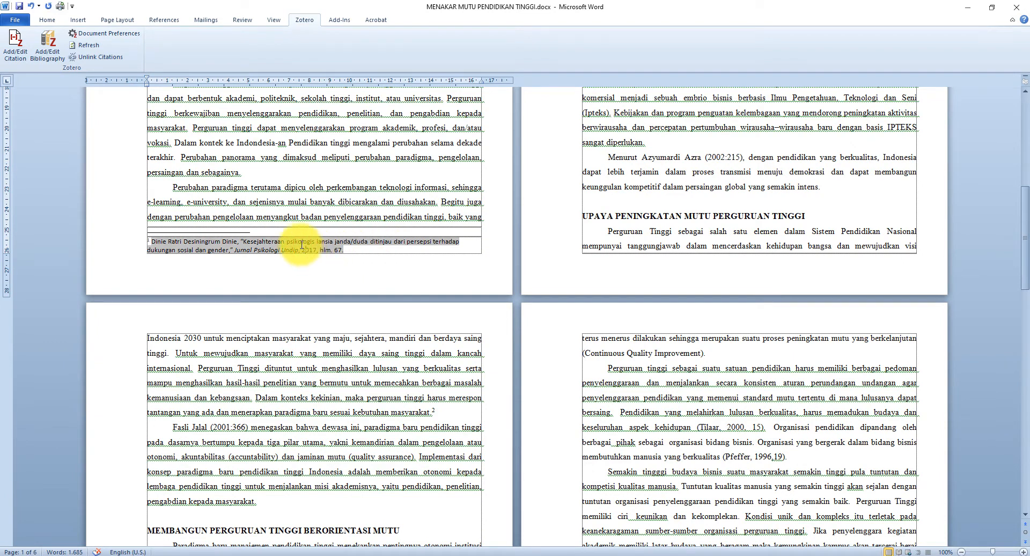
click(105, 36)
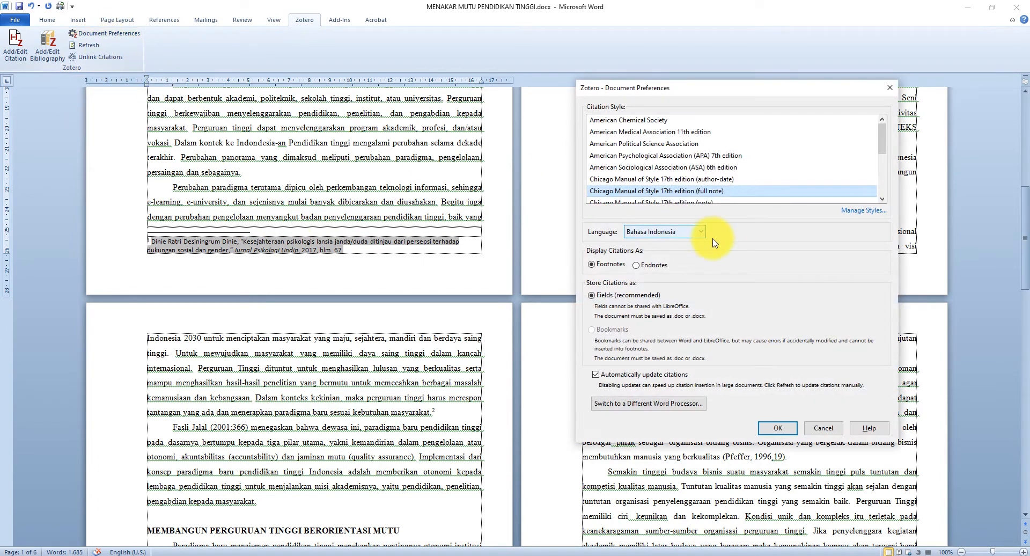
click(698, 179)
scroll(695, 179, down, 1)
click(696, 167)
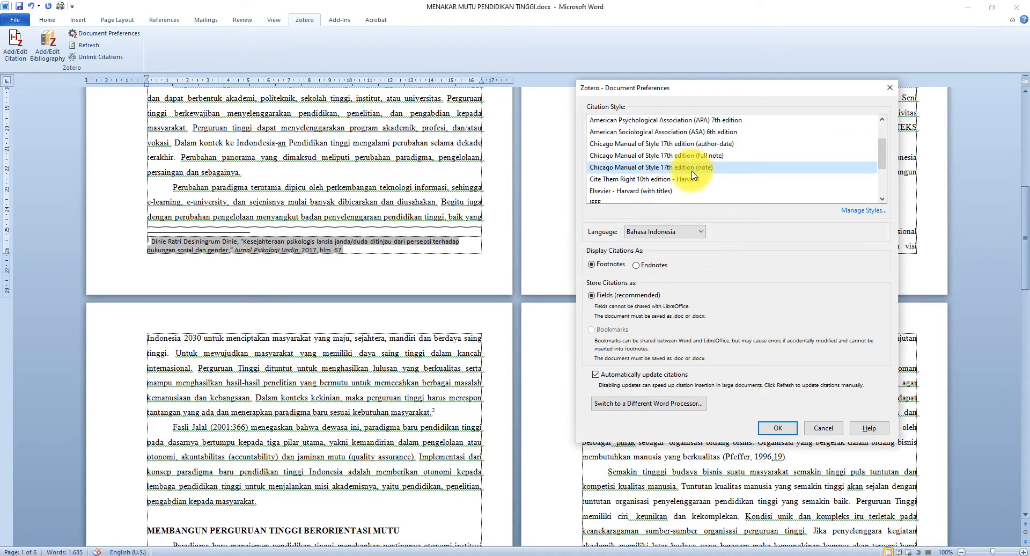
click(650, 191)
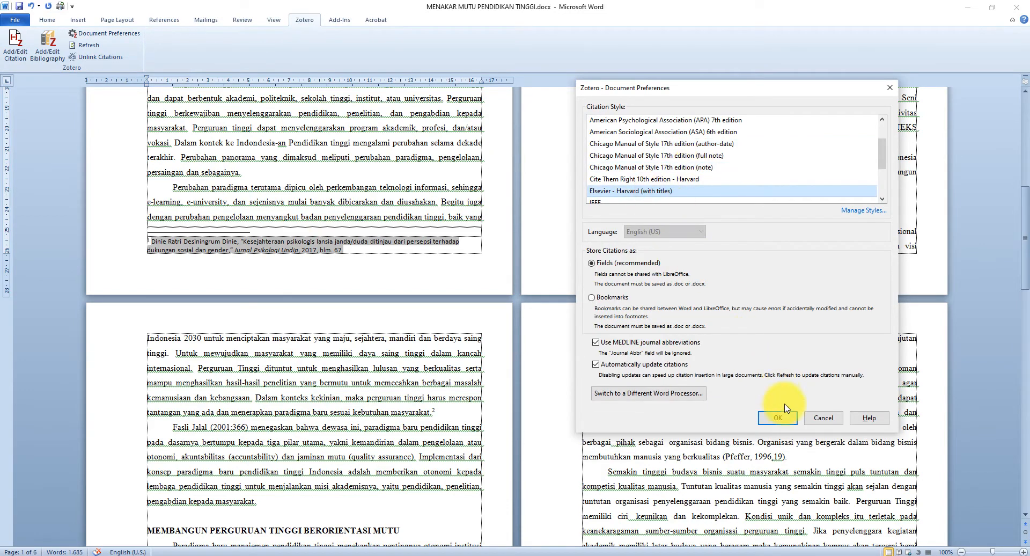
click(792, 423)
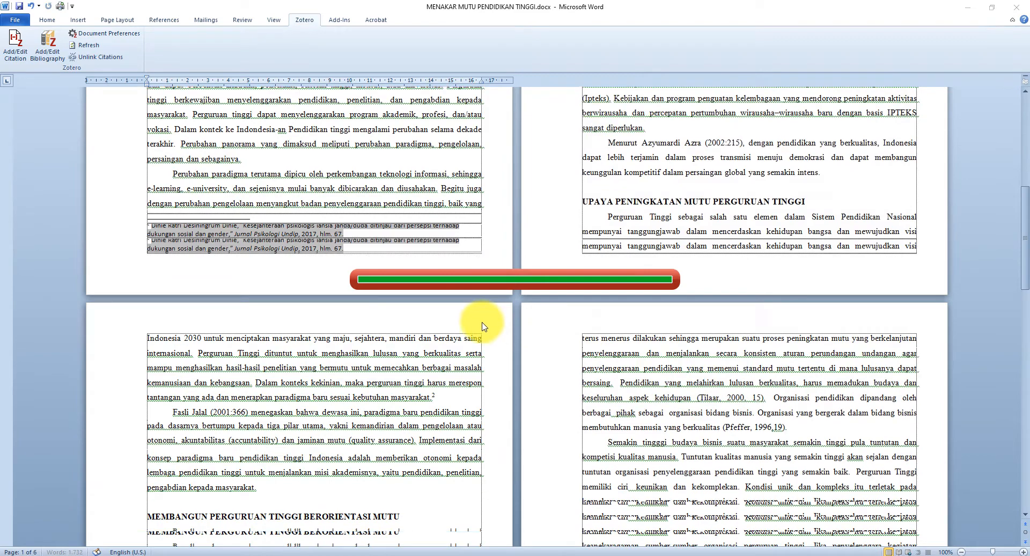
- Check the first citation under PENDAHULUAN and restore the citation style to Chicago Manual of Style 17th edition (full note)
scroll(421, 293, up, 8)
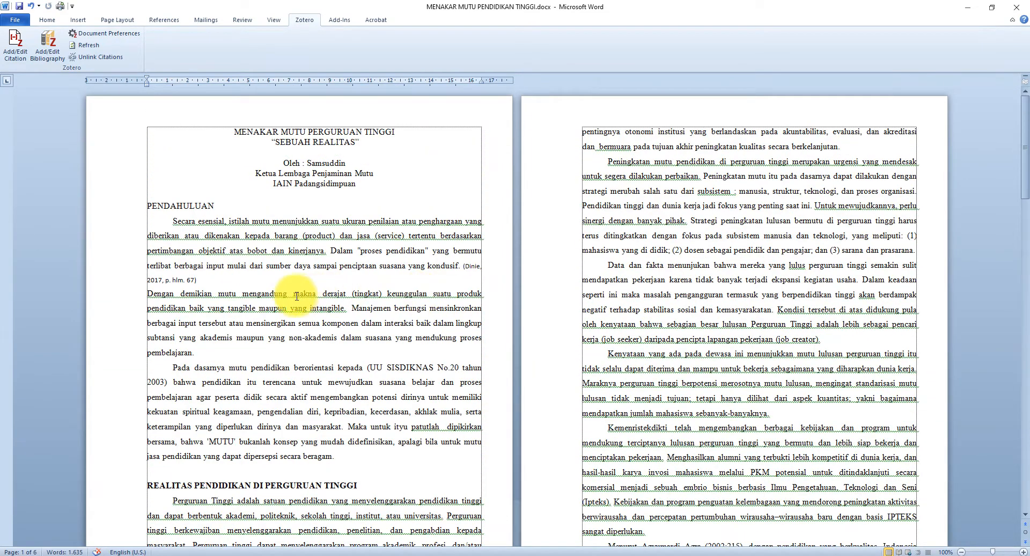
click(470, 267)
drag(470, 267, 451, 286)
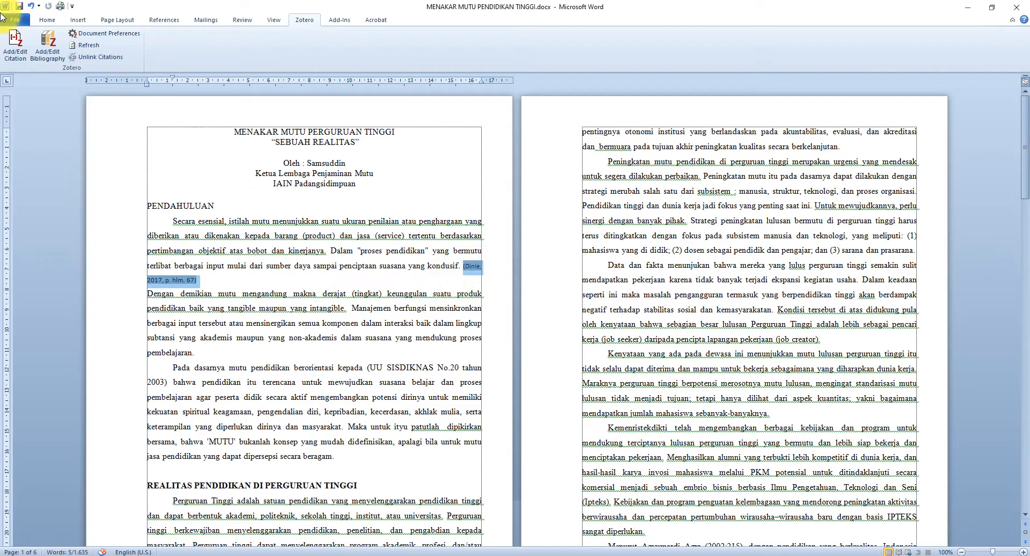
click(102, 33)
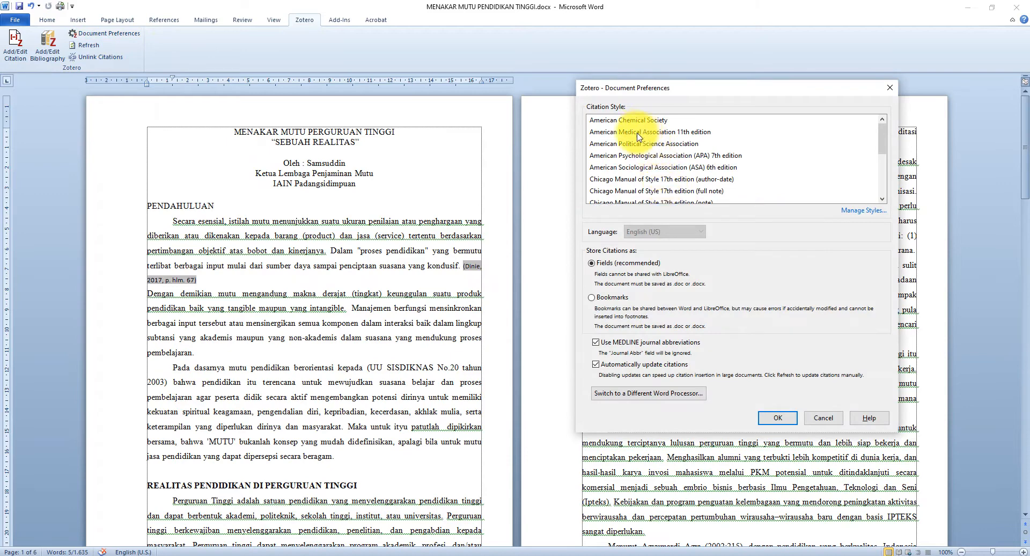
scroll(664, 169, down, 1)
click(675, 157)
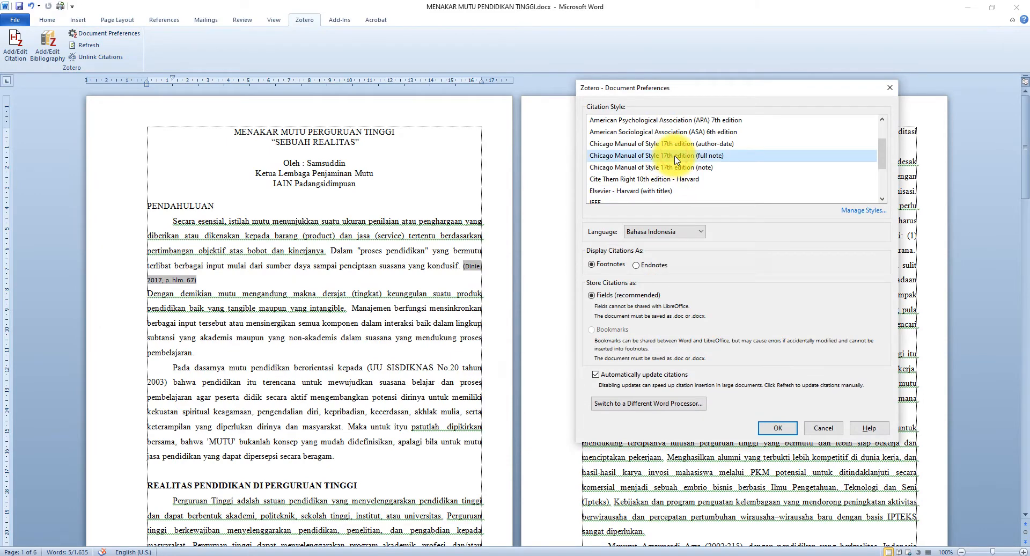
click(778, 428)
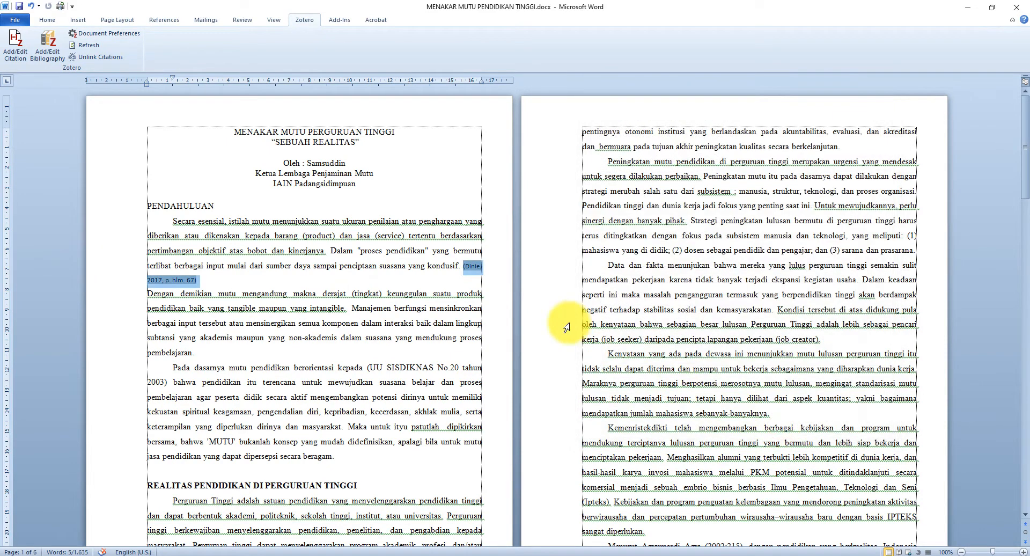
- Examine the footnotes and the bibliography throughout the document after the citation style change
scroll(443, 292, down, 3)
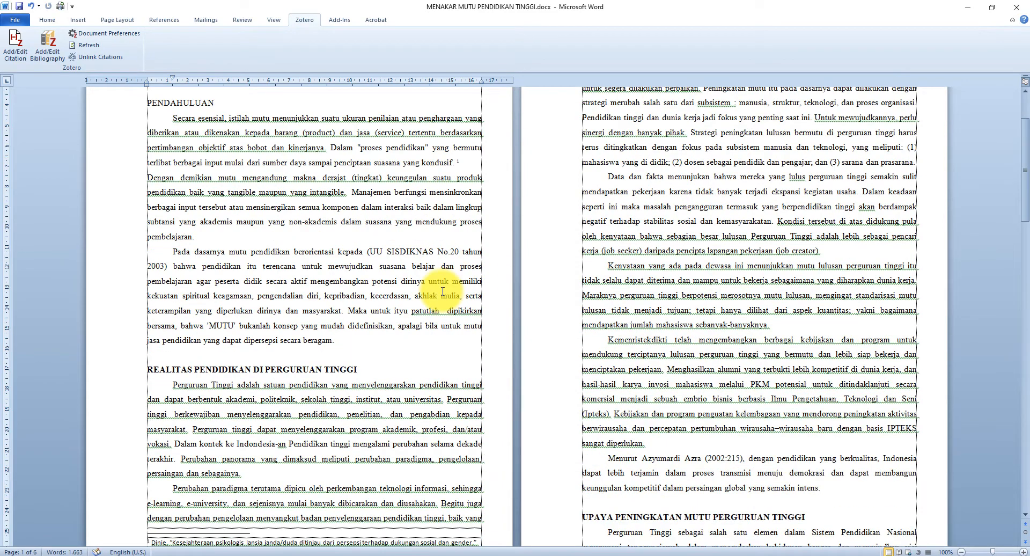
scroll(443, 291, down, 3)
scroll(390, 410, down, 1)
scroll(391, 410, down, 10)
click(372, 340)
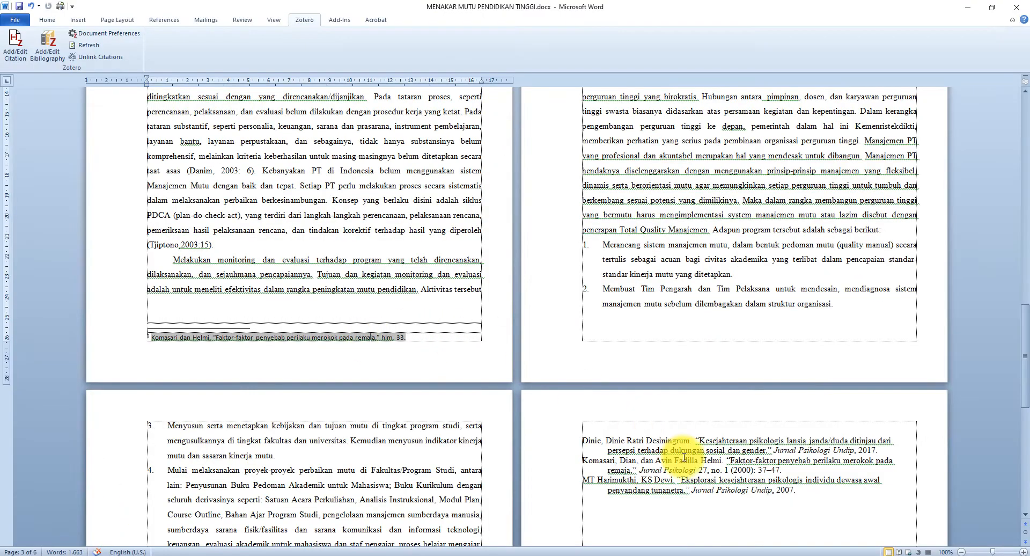
scroll(676, 456, down, 3)
scroll(685, 457, down, 5)
- Add a blank line after the conclusion to push the "Daftar Pustaka" heading onto the bibliography page
click(328, 422)
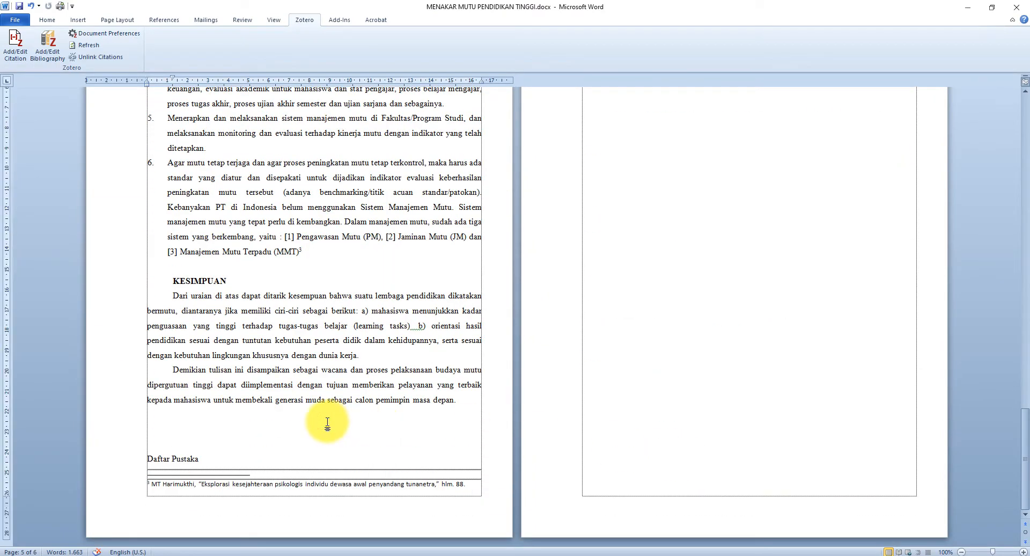
key(Return)
scroll(602, 425, up, 6)
click(670, 319)
click(882, 310)
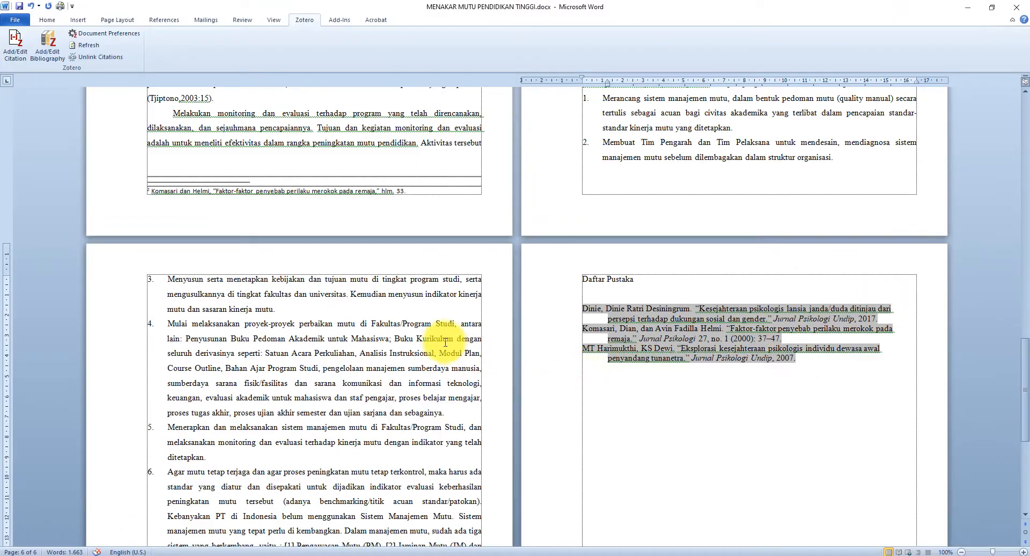
- Start a citation ending the paragraph above MEMBANGUN PERGURUAN TINGGI BERORIENTASI MUTU, search "jur" and select "Faktor-faktor penyebab perilaku merokok pada remaja"
click(429, 339)
scroll(432, 336, up, 7)
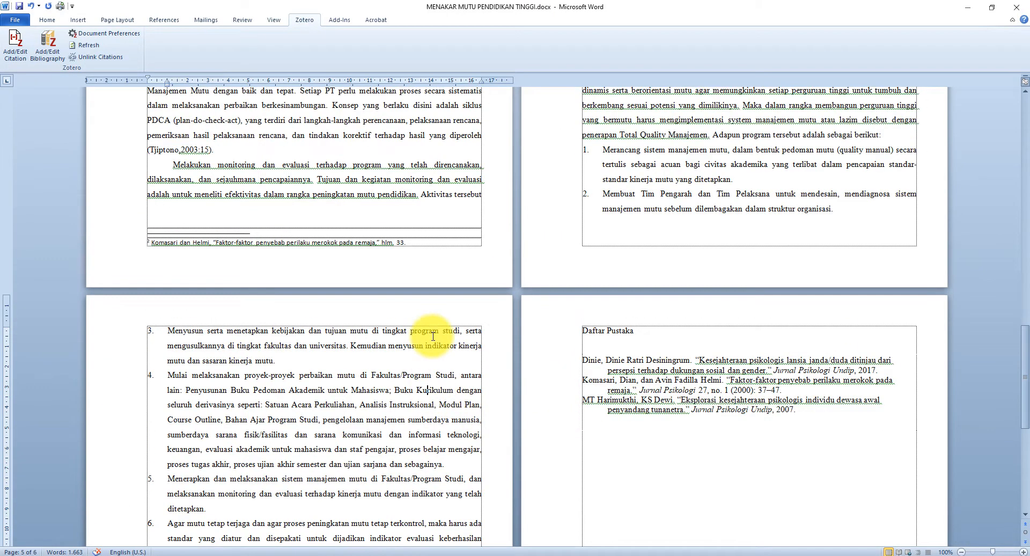
scroll(432, 337, up, 4)
scroll(510, 404, down, 13)
scroll(391, 333, up, 14)
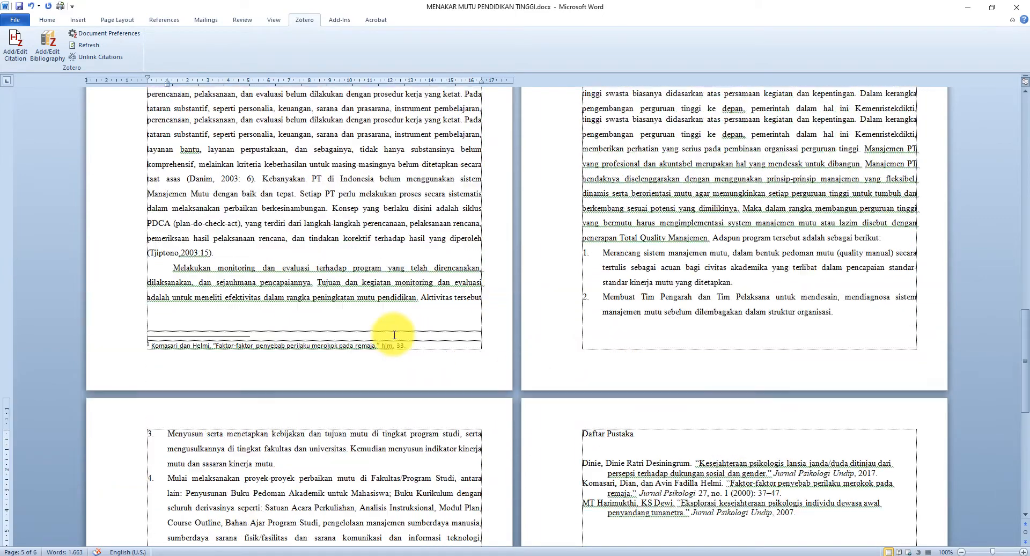
click(263, 295)
click(20, 43)
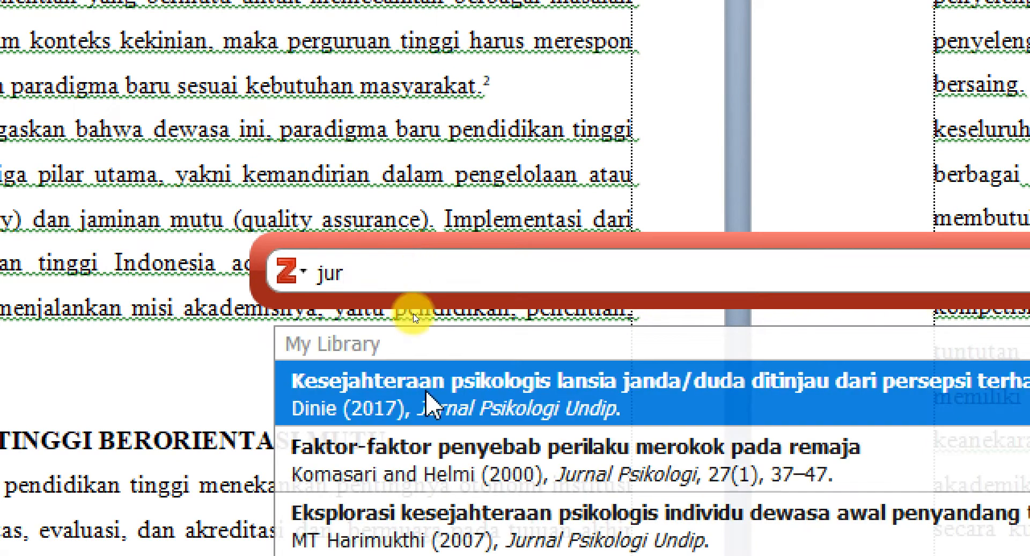
click(460, 454)
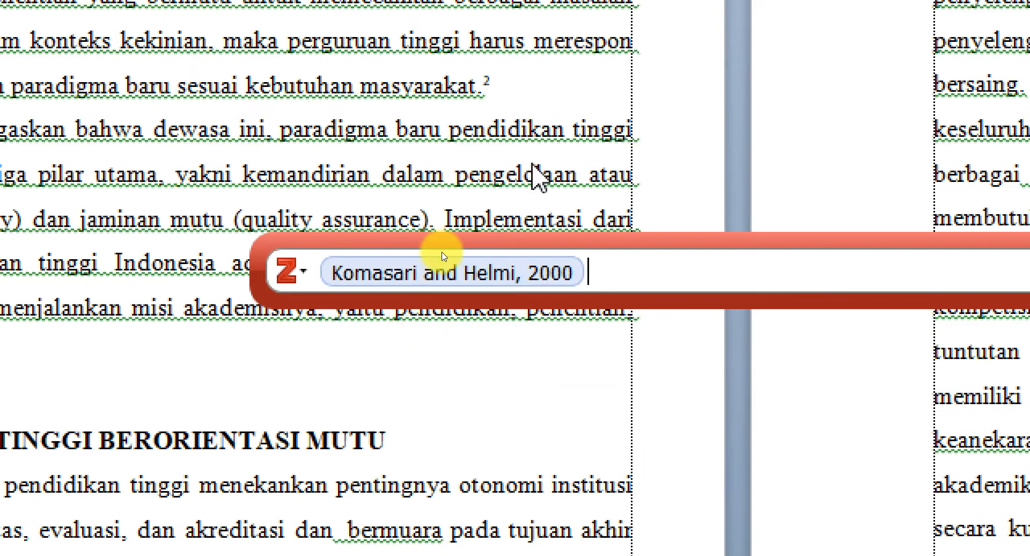
- Give the citation the page locator "hlm. 45", insert it, and check the resulting footnote against the one above it
click(438, 273)
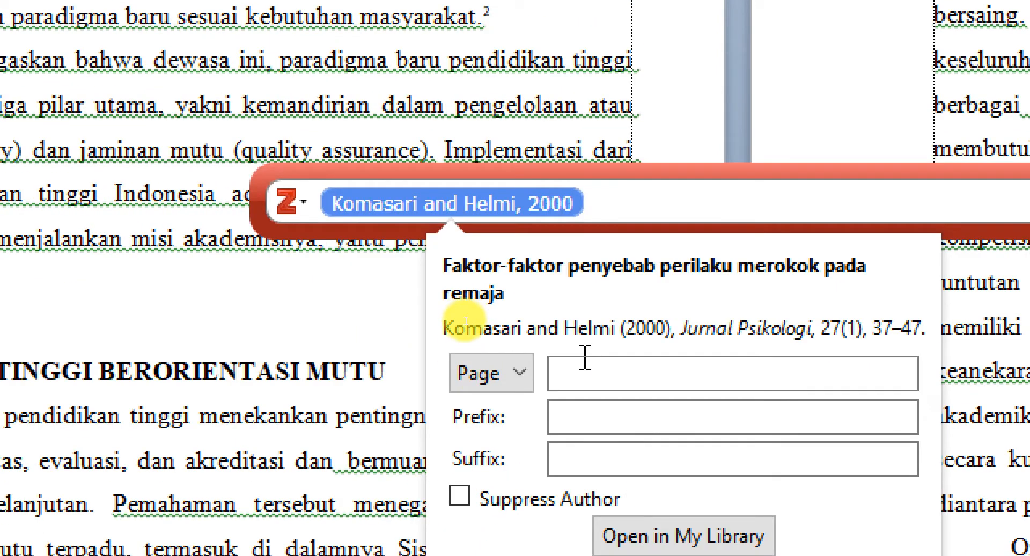
click(587, 366)
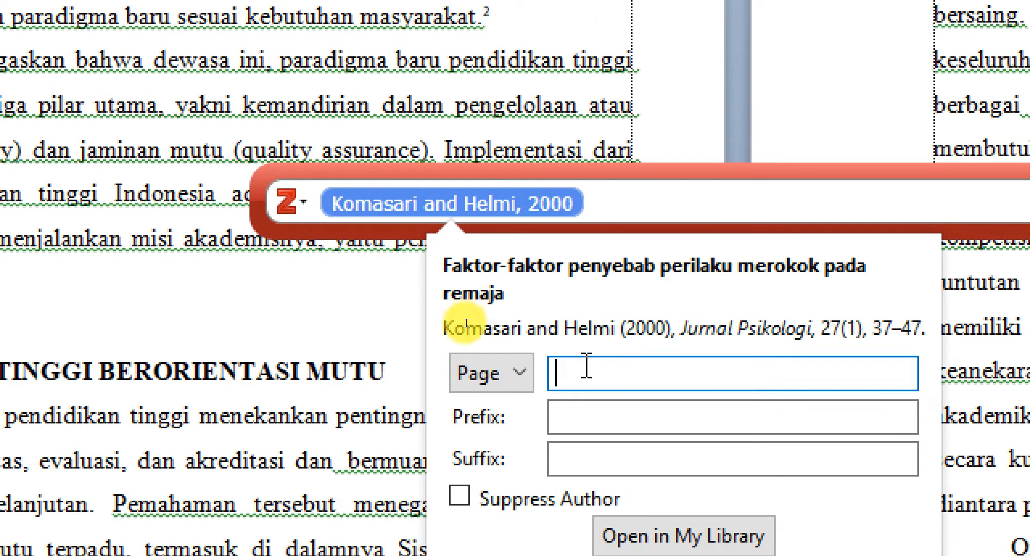
text(hlm)
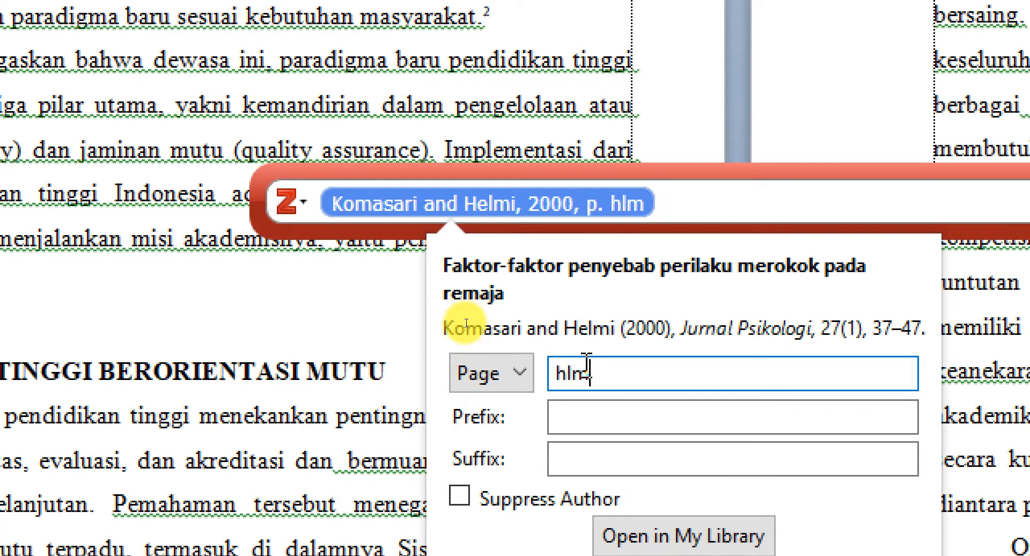
text(. 45)
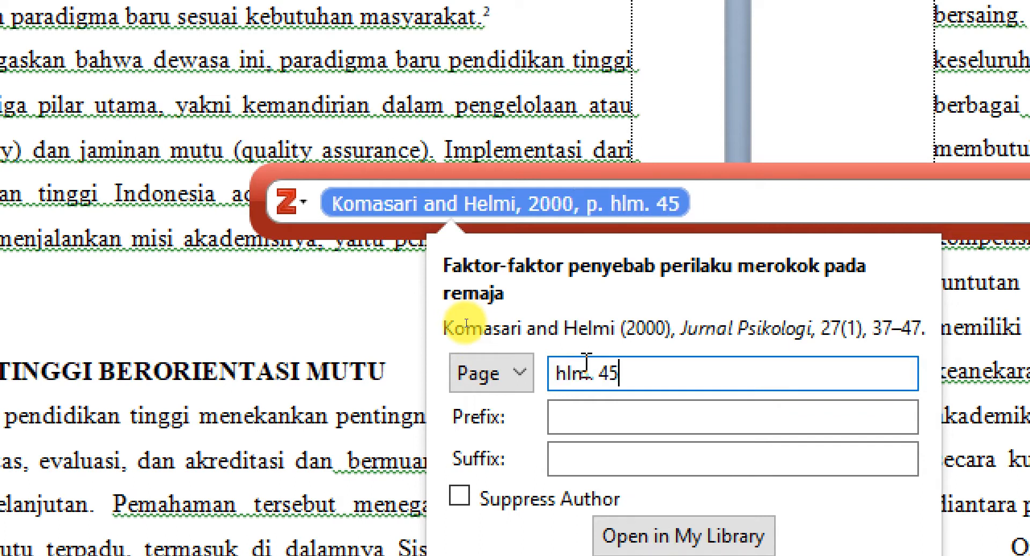
key(Return)
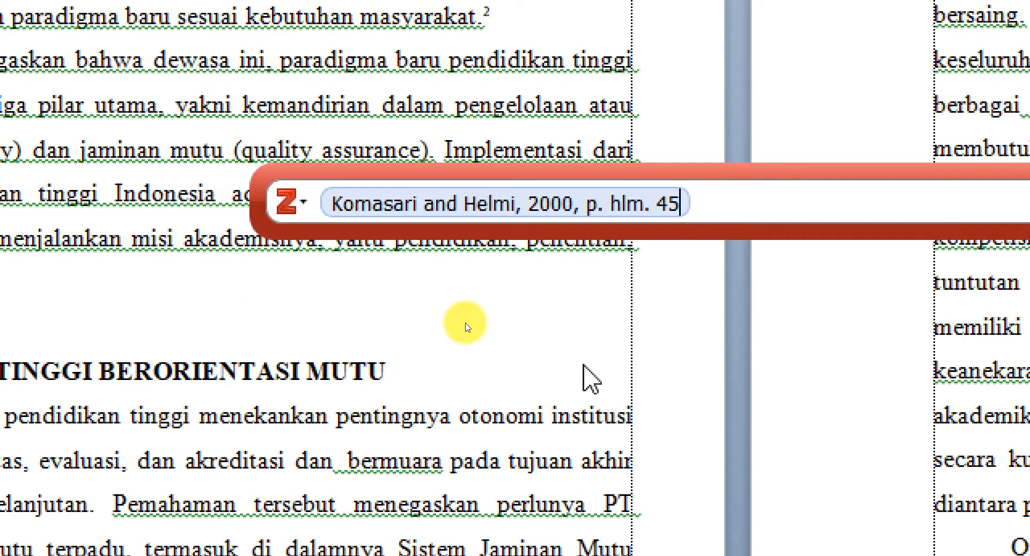
key(Return)
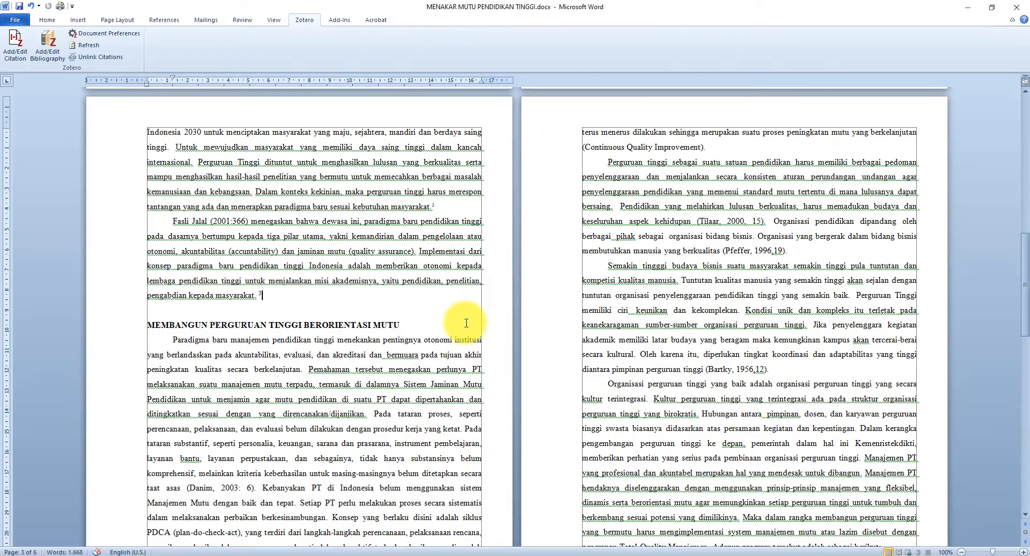
scroll(467, 322, down, 8)
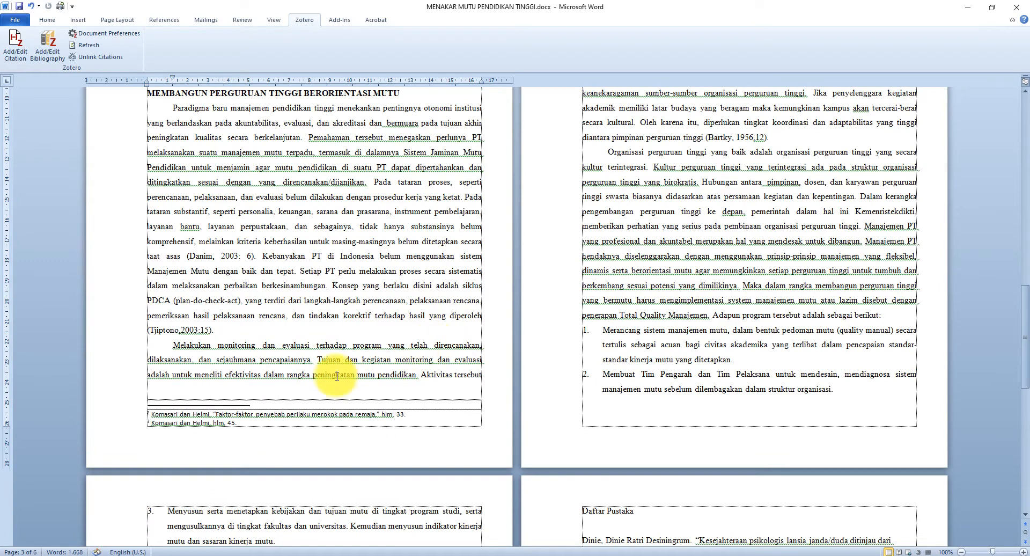
triple_click(230, 414)
scroll(254, 421, down, 3)
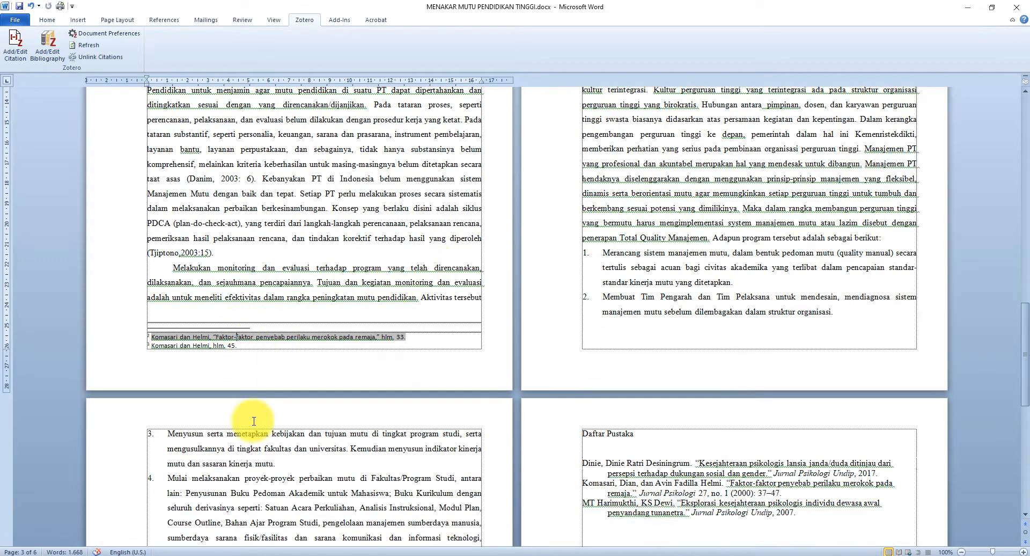
scroll(254, 421, up, 4)
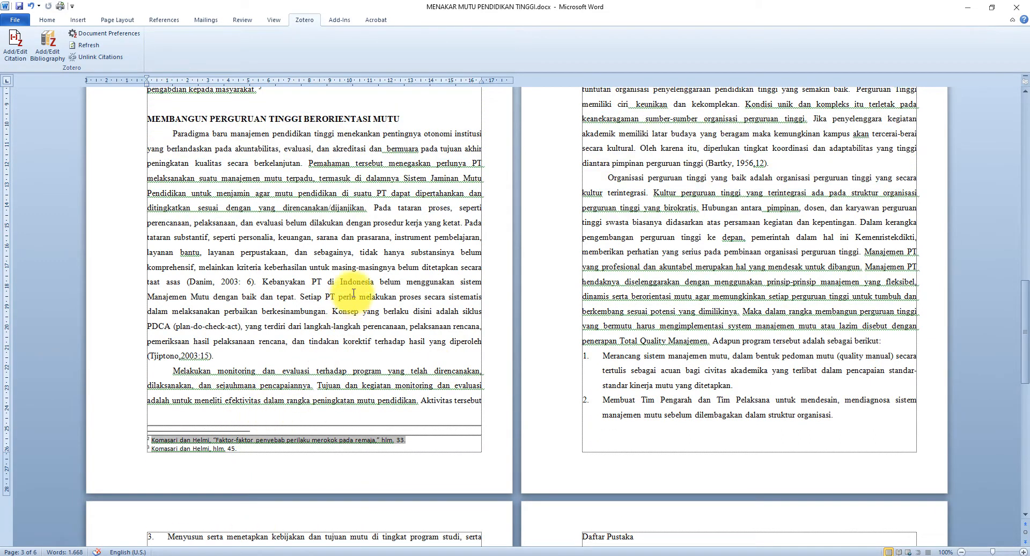
- Start a citation after "direncanakan/dijanjikan.", search "ju" and try the quick selection of "Faktor-faktor penyebab perilaku merokok pada remaja"
click(372, 212)
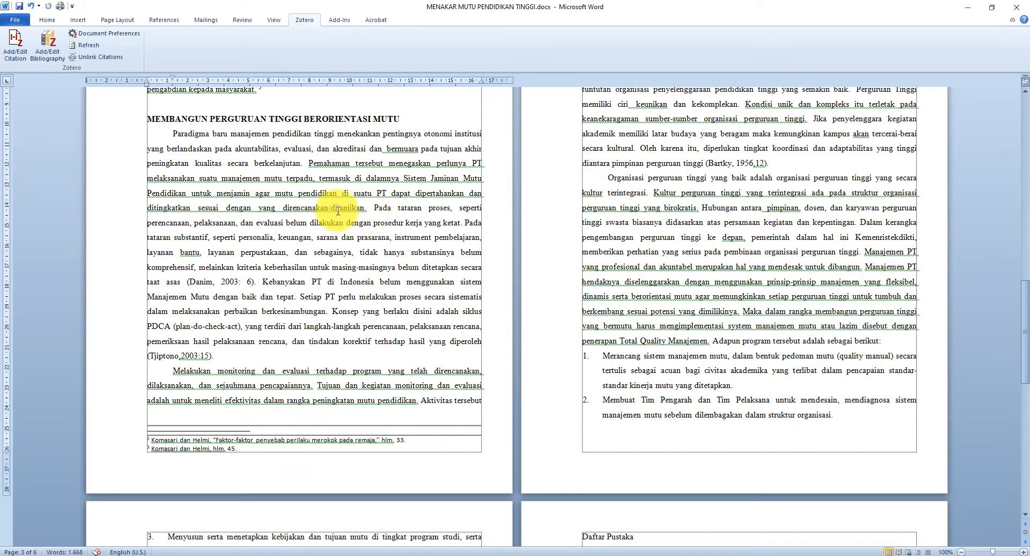
click(14, 46)
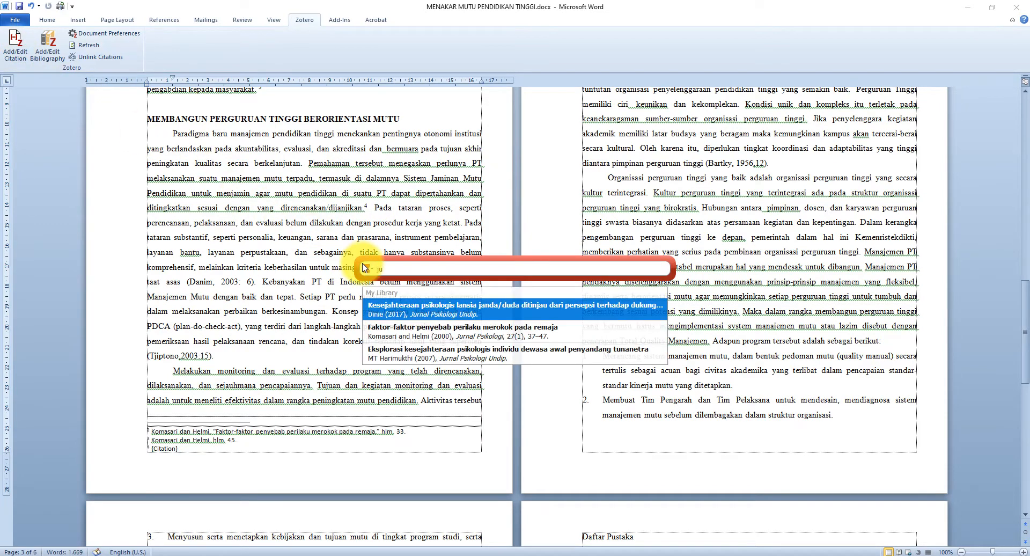
click(422, 328)
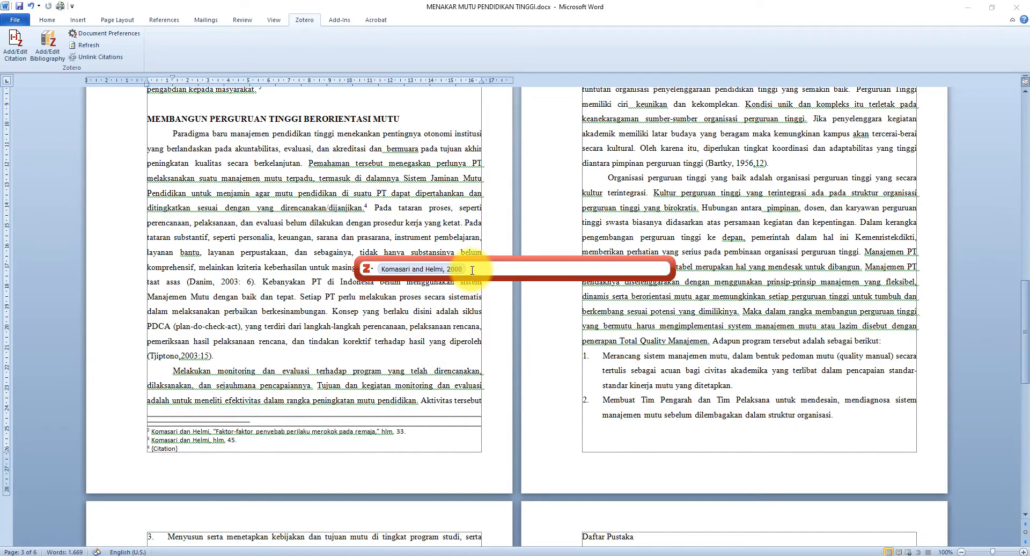
key(Return)
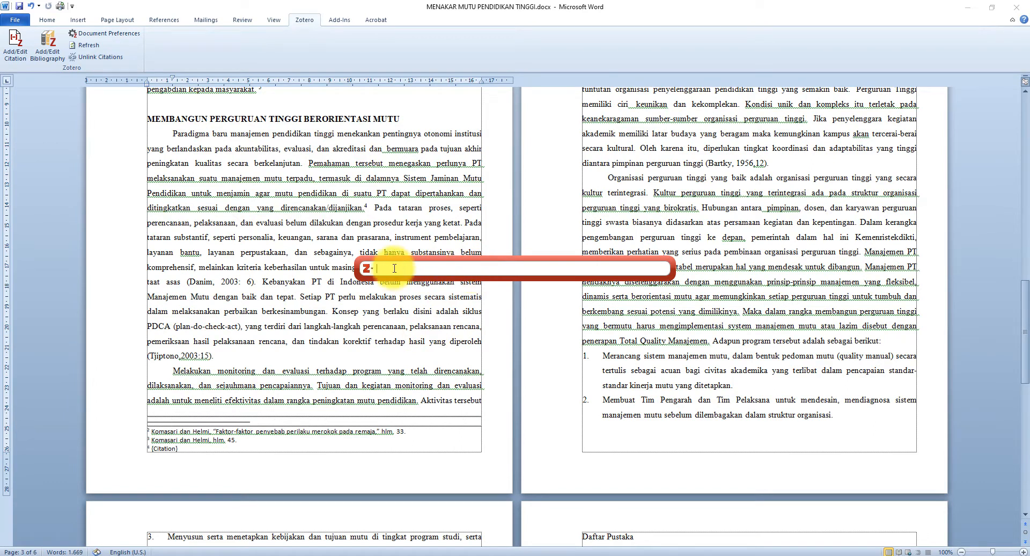
- Switch the citation to classic view and insert "Faktor-faktor penyebab perilaku merokok pada remaja" from the Jurnal collection without a page locator
click(367, 268)
click(385, 285)
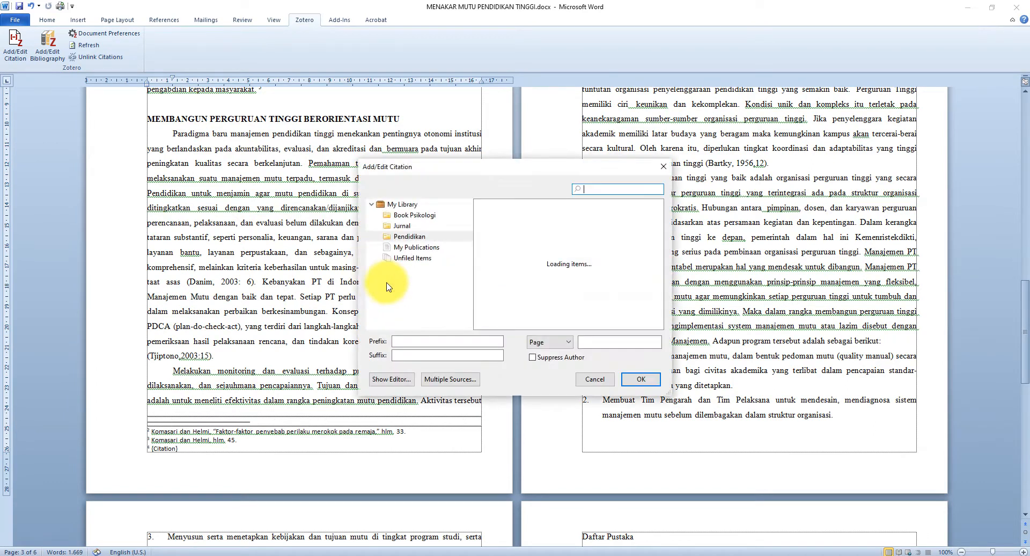
click(414, 231)
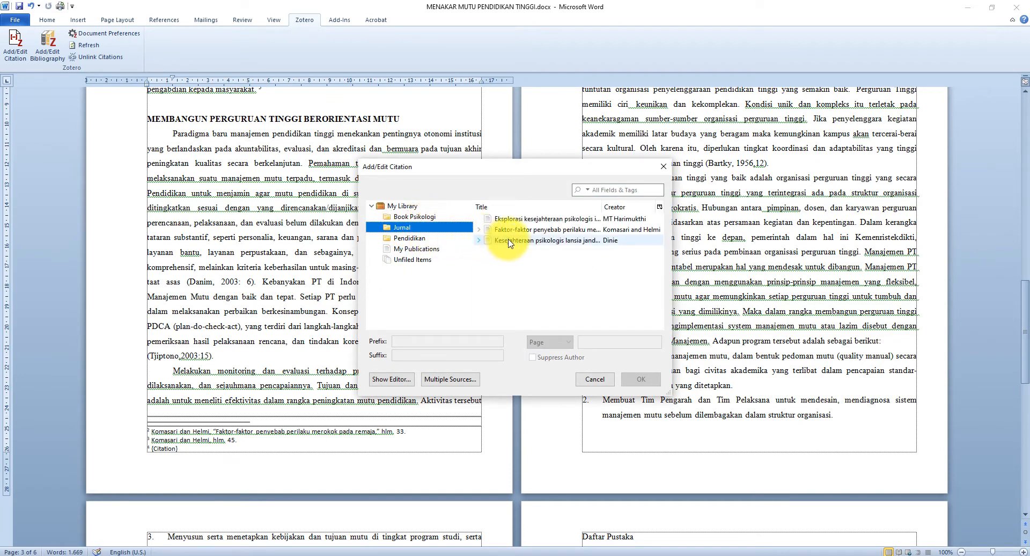
click(510, 244)
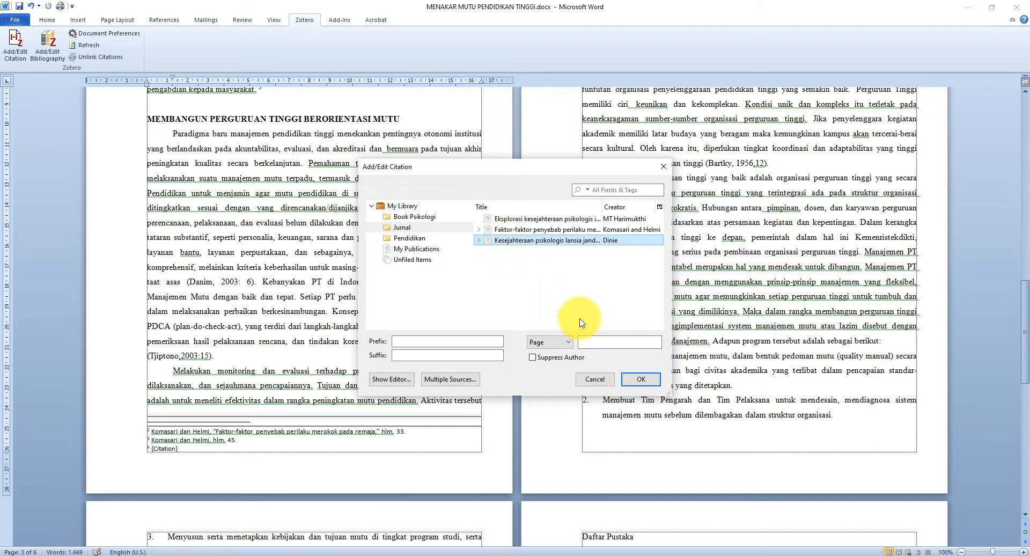
click(554, 233)
click(640, 379)
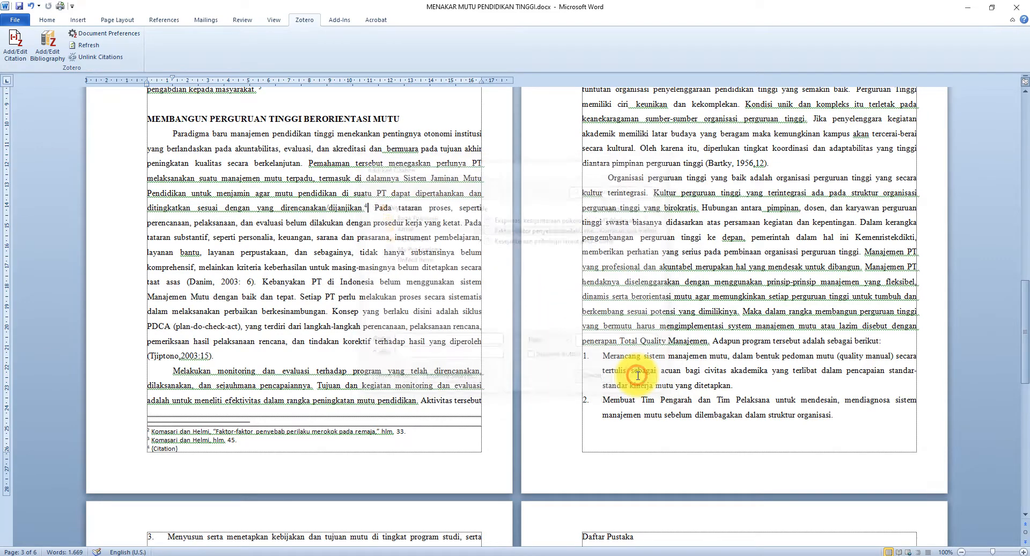
- Examine the new footnote, the entries under "Daftar Pustaka" and the citation markers back to PENDAHULUAN
scroll(469, 341, down, 3)
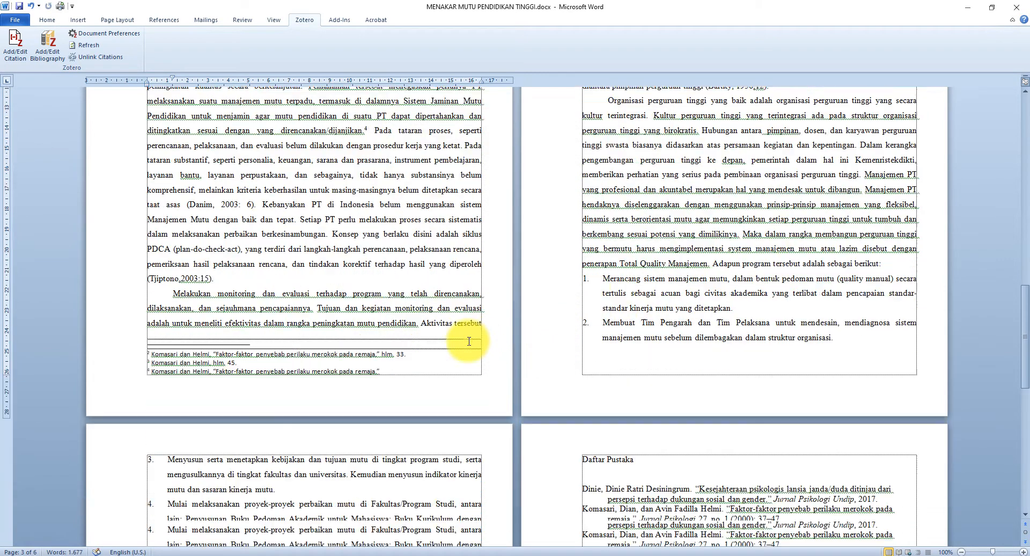
scroll(469, 341, down, 2)
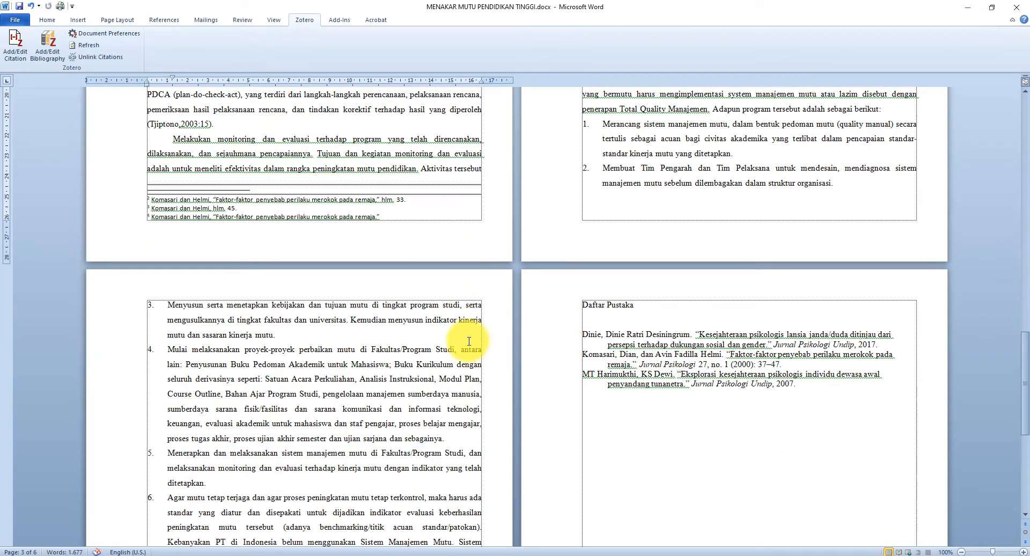
scroll(469, 341, down, 1)
click(698, 342)
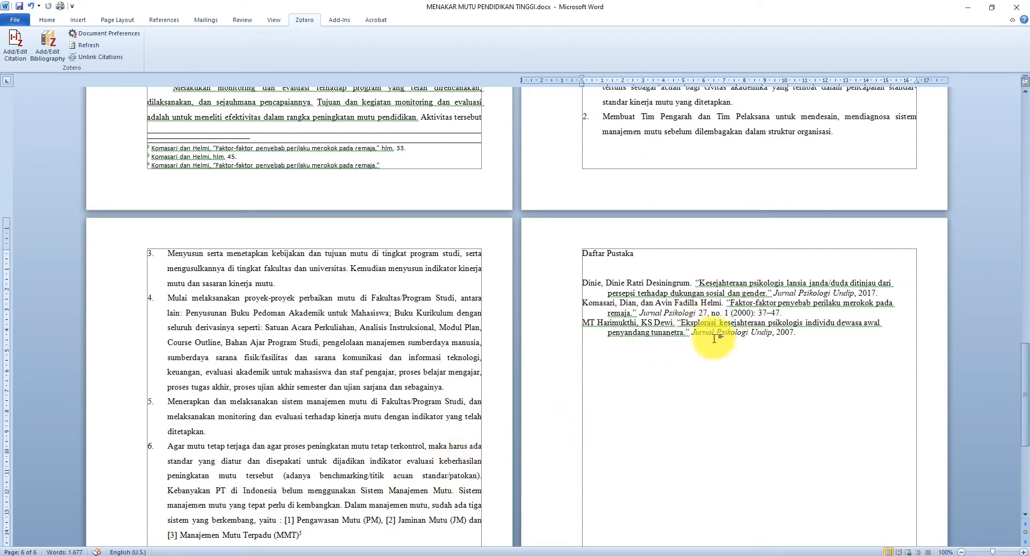
drag(583, 283, 820, 340)
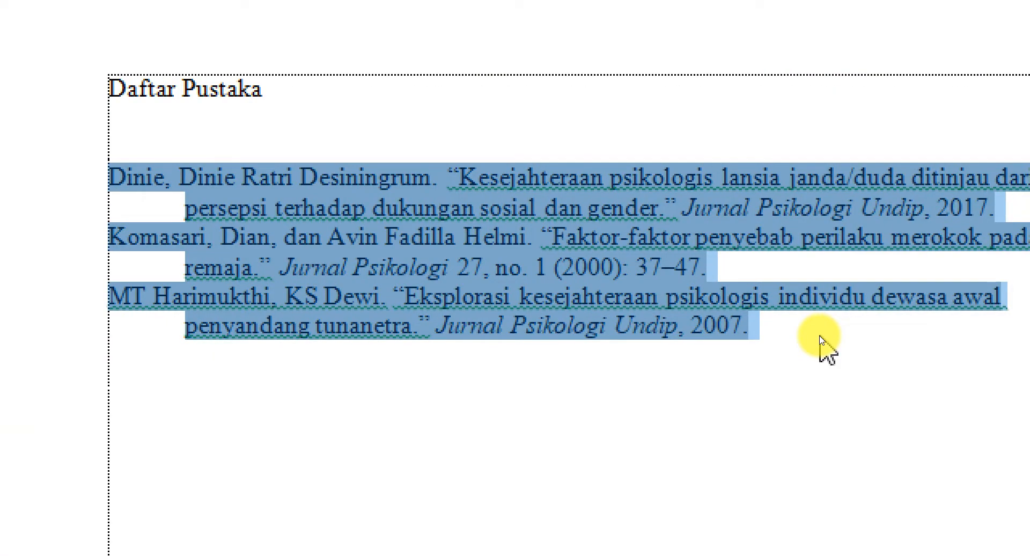
key(super)
key(super)
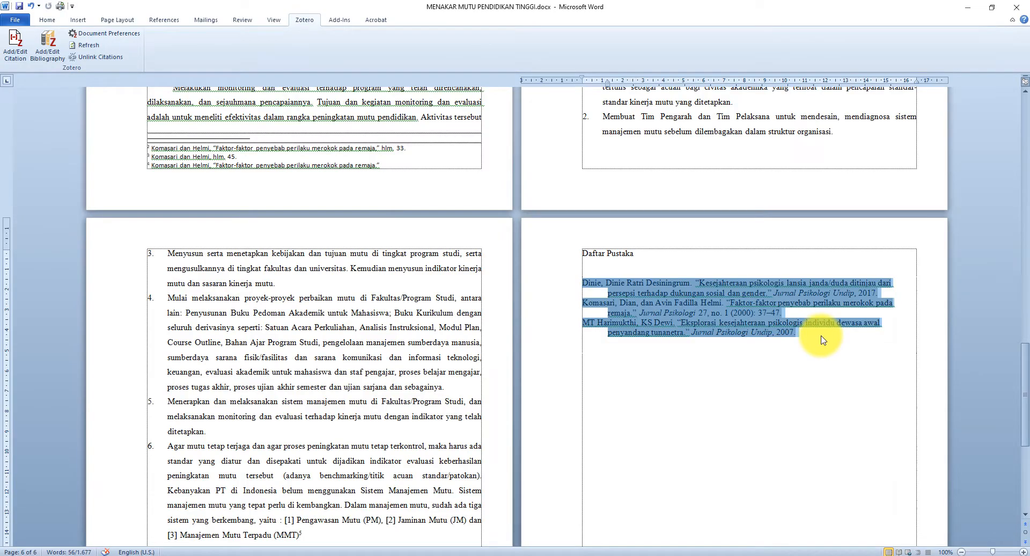
click(396, 294)
scroll(395, 294, up, 20)
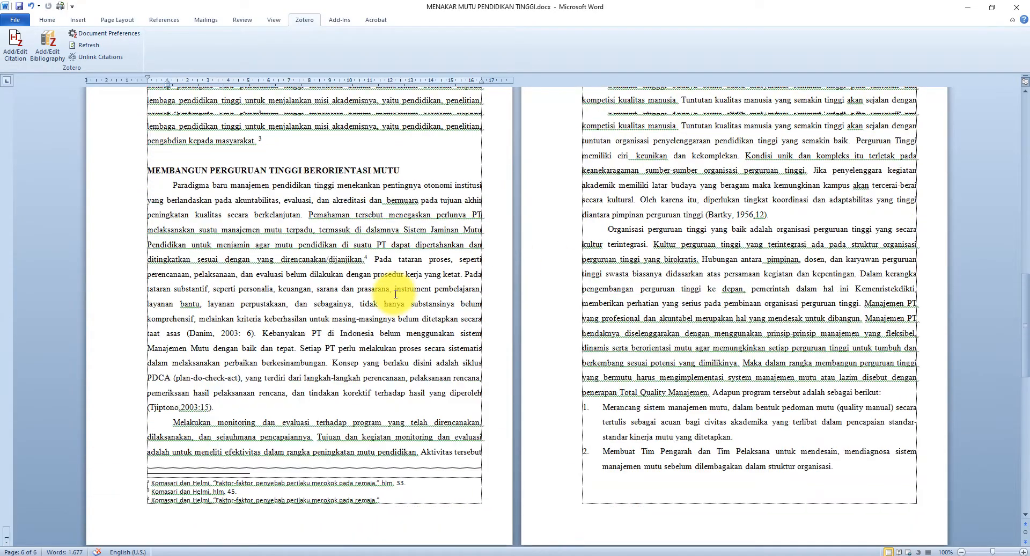
scroll(395, 294, up, 4)
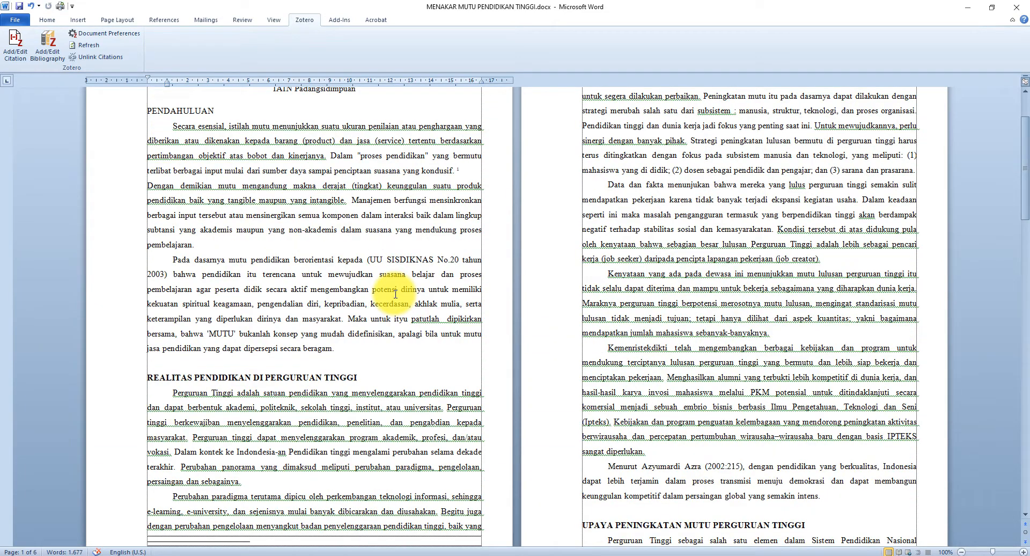
- Switch to Zotero and view the details of "Kesejahteraan psikologis lansia janda/duda" in the Jurnal collection
click(380, 555)
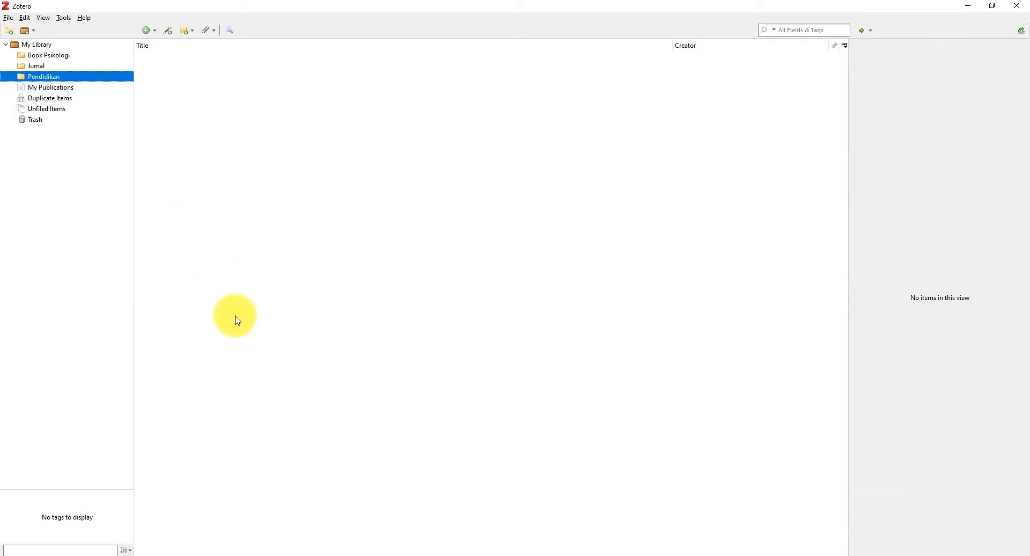
click(65, 63)
click(65, 65)
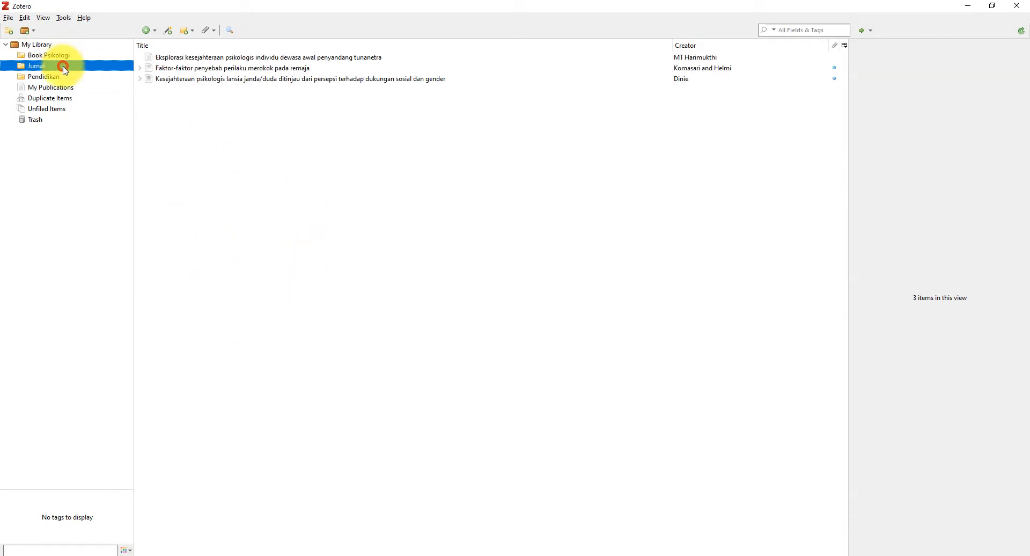
click(180, 57)
click(198, 79)
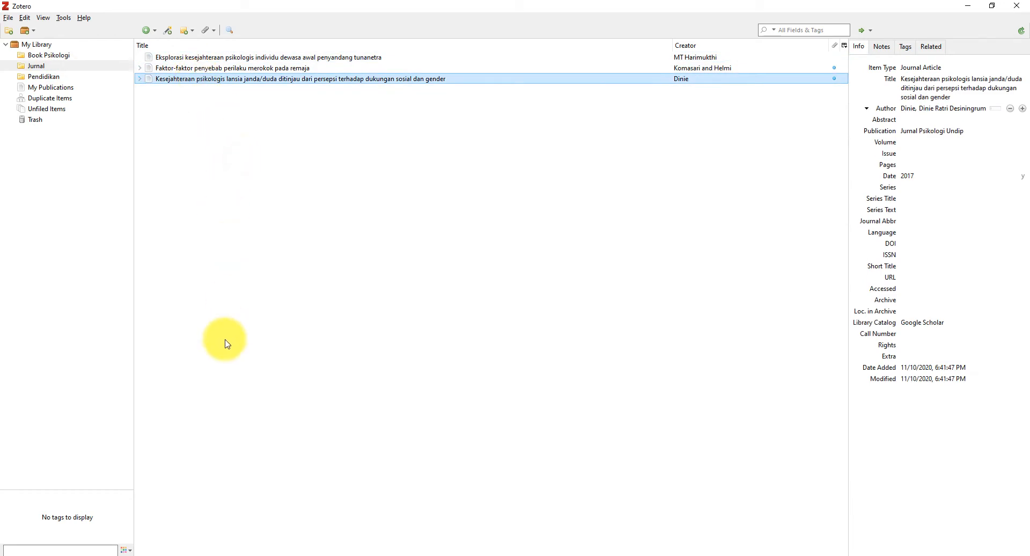
mouse_move(202, 553)
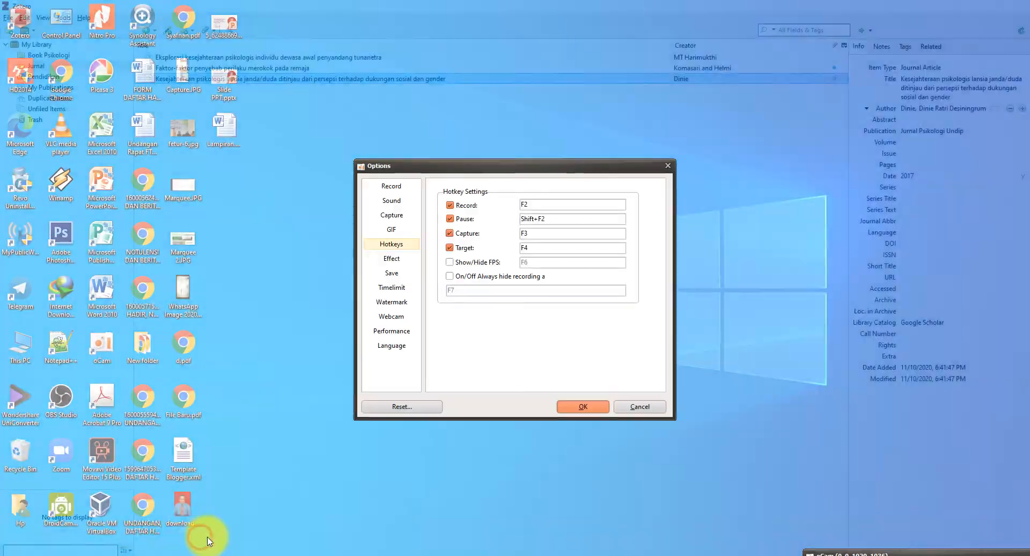
click(202, 542)
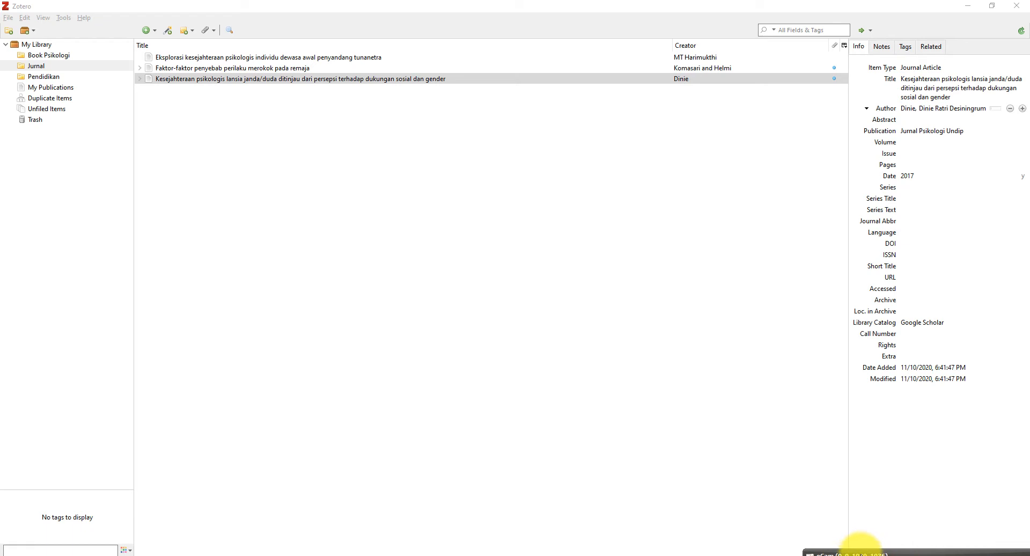
mouse_move(860, 552)
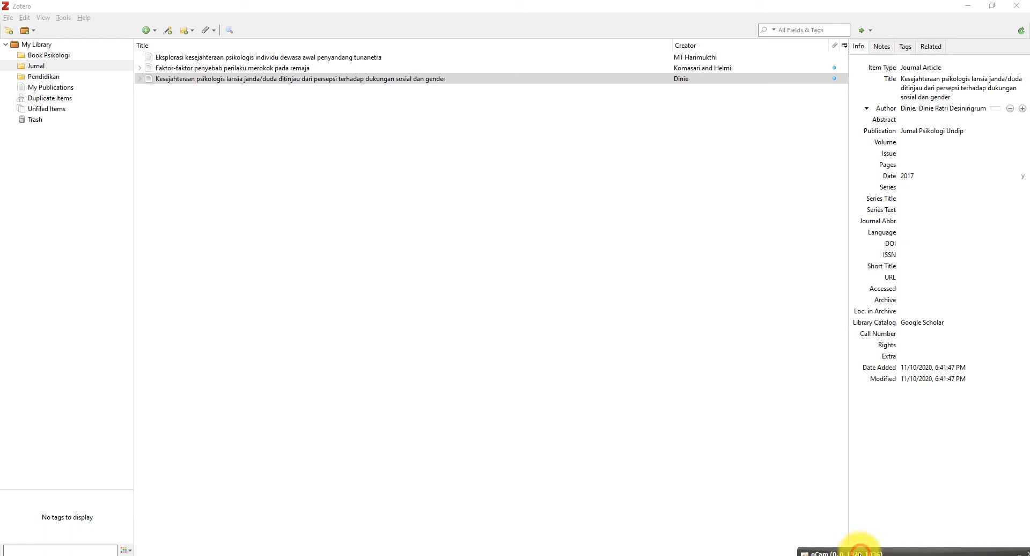